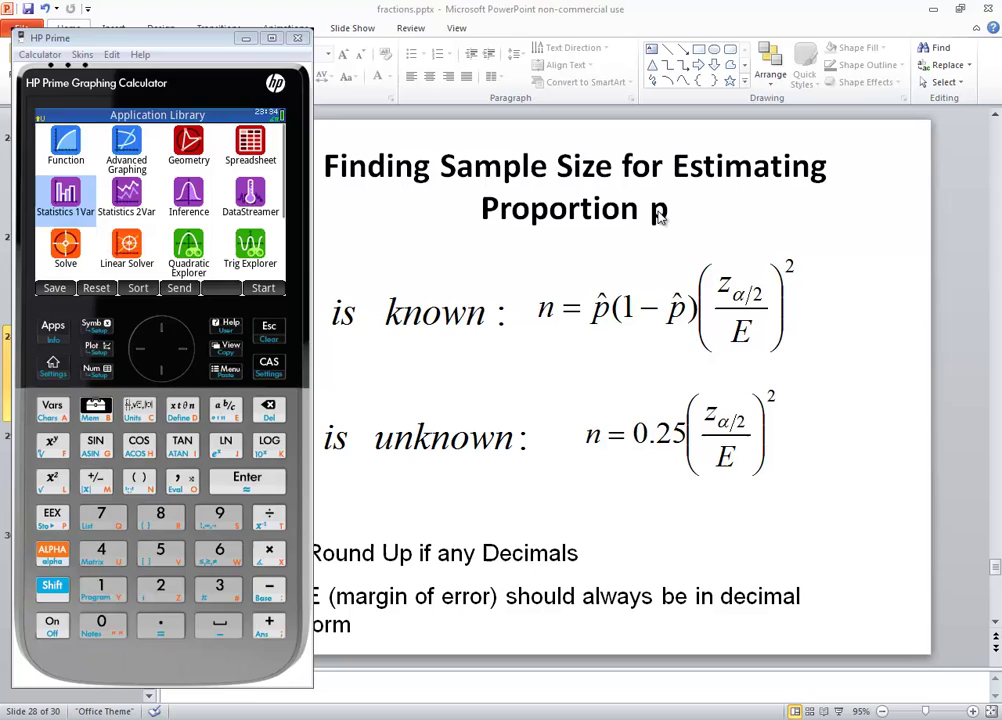
- Capitalise the final 'p' of slide 28's proportion title to 'P'
{"action": "key", "text": "alt+Tab"}
{"action": "double_click", "coordinate": [658, 210]}
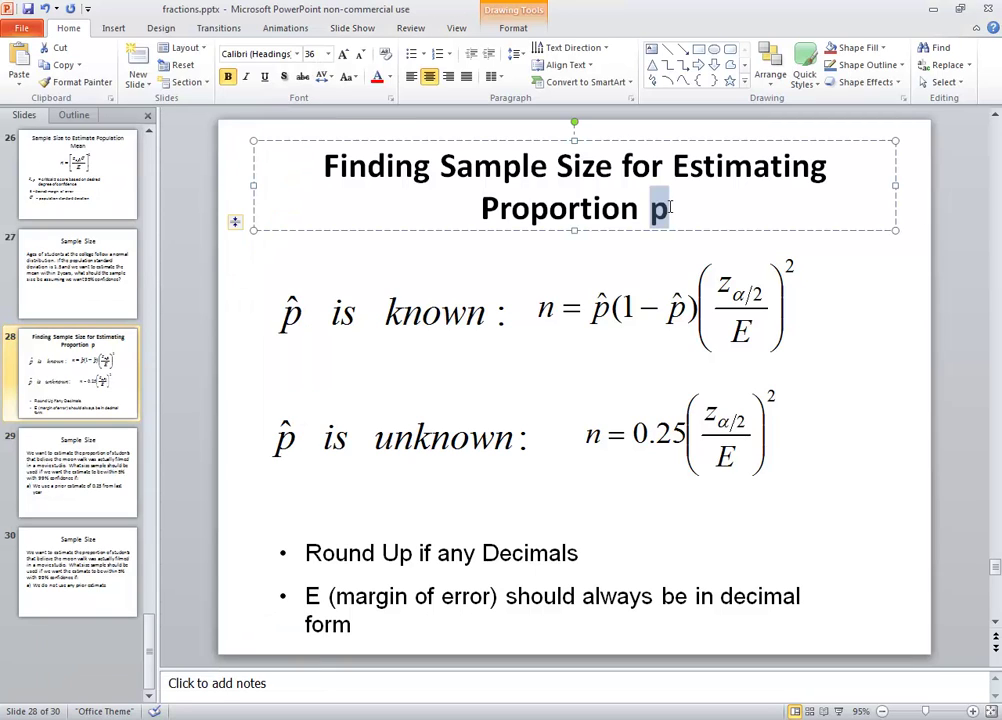
{"action": "type", "text": "P"}
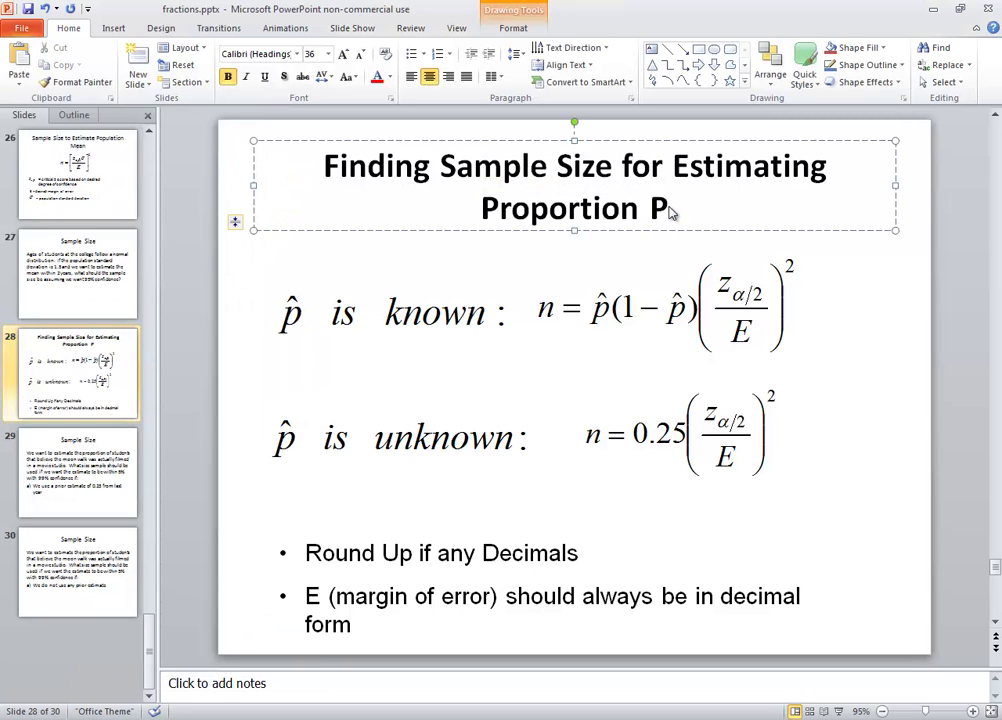
{"action": "left_click", "coordinate": [565, 247]}
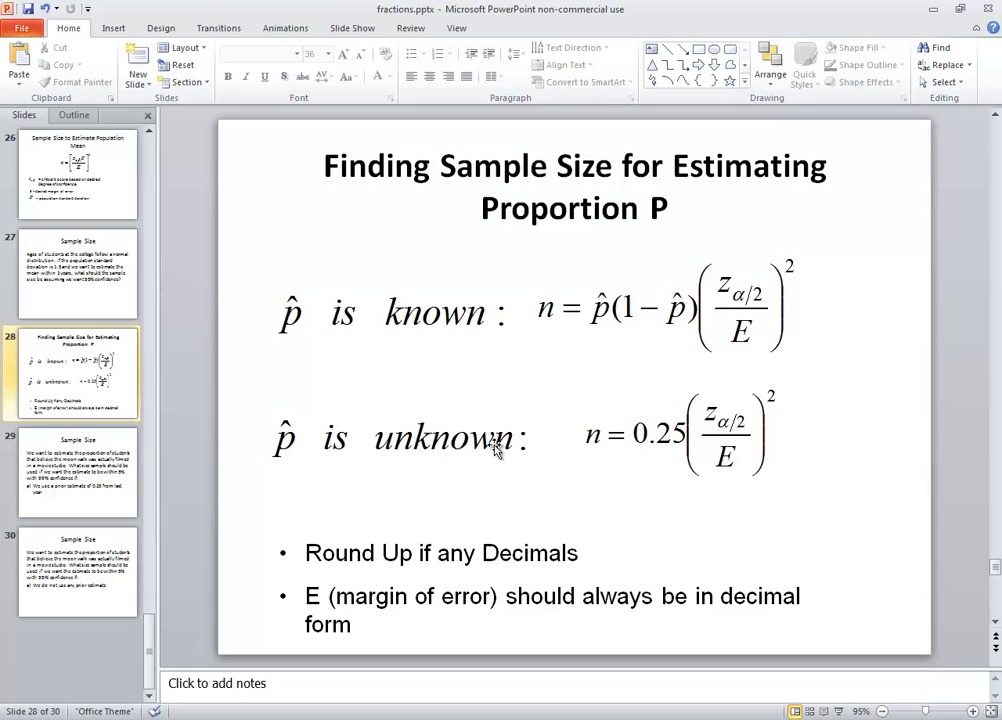
- Show slide 29's sample-size problem and undo all old strokes on the Free Notes page
{"action": "left_click", "coordinate": [130, 470]}
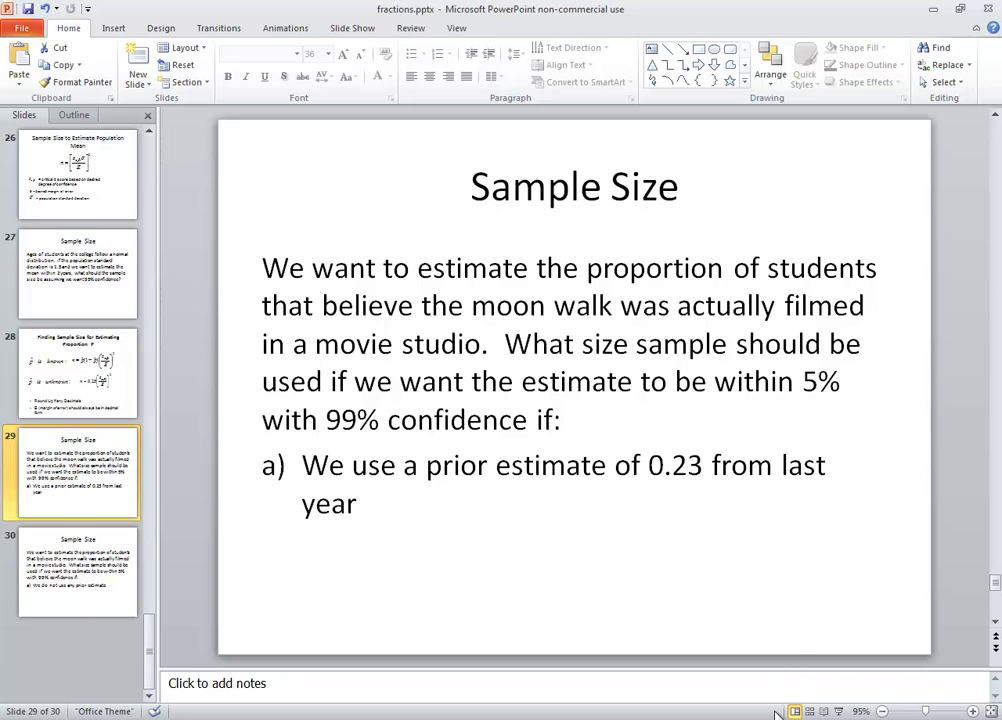
{"action": "key", "text": "alt+Tab"}
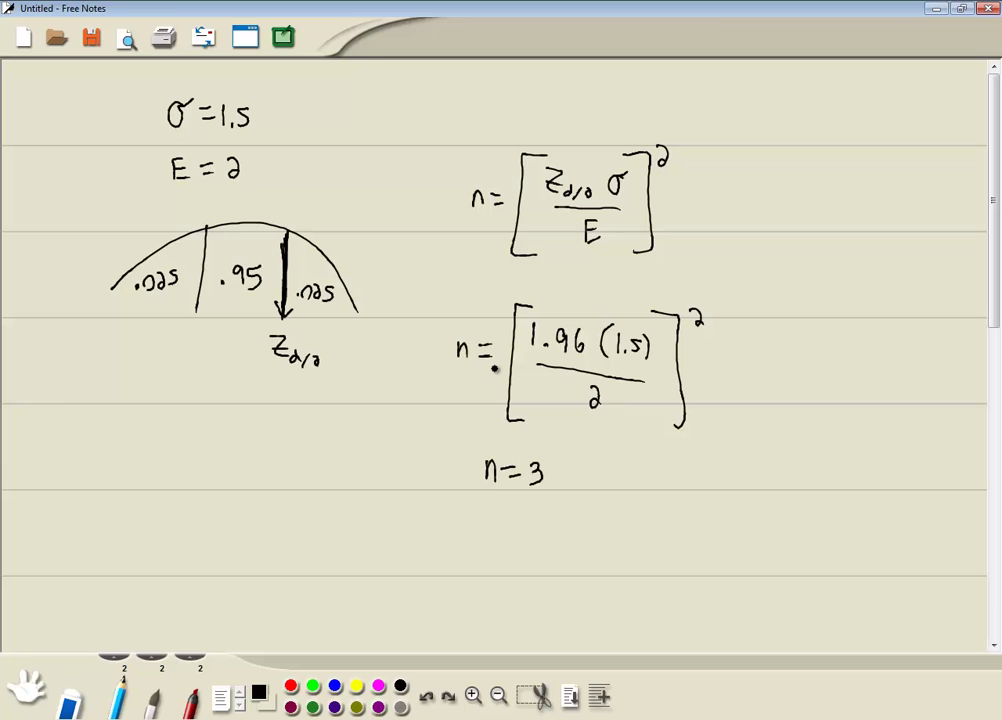
{"action": "key", "text": "ctrl+z"}
{"action": "key", "text": "ctrl+z"}
{"action": "key", "text": "ctrl+z"}
{"action": "key", "text": "ctrl+z"}
{"action": "key", "text": "ctrl+z"}
{"action": "key", "text": "ctrl+z"}
{"action": "key", "text": "ctrl+z"}
{"action": "key", "text": "ctrl+z"}
{"action": "key", "text": "ctrl+z"}
{"action": "key", "text": "ctrl+z"}
{"action": "key", "text": "ctrl+z"}
{"action": "key", "text": "ctrl+z"}
{"action": "key", "text": "ctrl+z"}
{"action": "key", "text": "ctrl+z"}
{"action": "key", "text": "ctrl+z"}
{"action": "key", "text": "ctrl+z"}
{"action": "key", "text": "ctrl+z"}
{"action": "key", "text": "ctrl+z"}
{"action": "key", "text": "ctrl+z"}
{"action": "key", "text": "ctrl+z"}
{"action": "key", "text": "ctrl+z"}
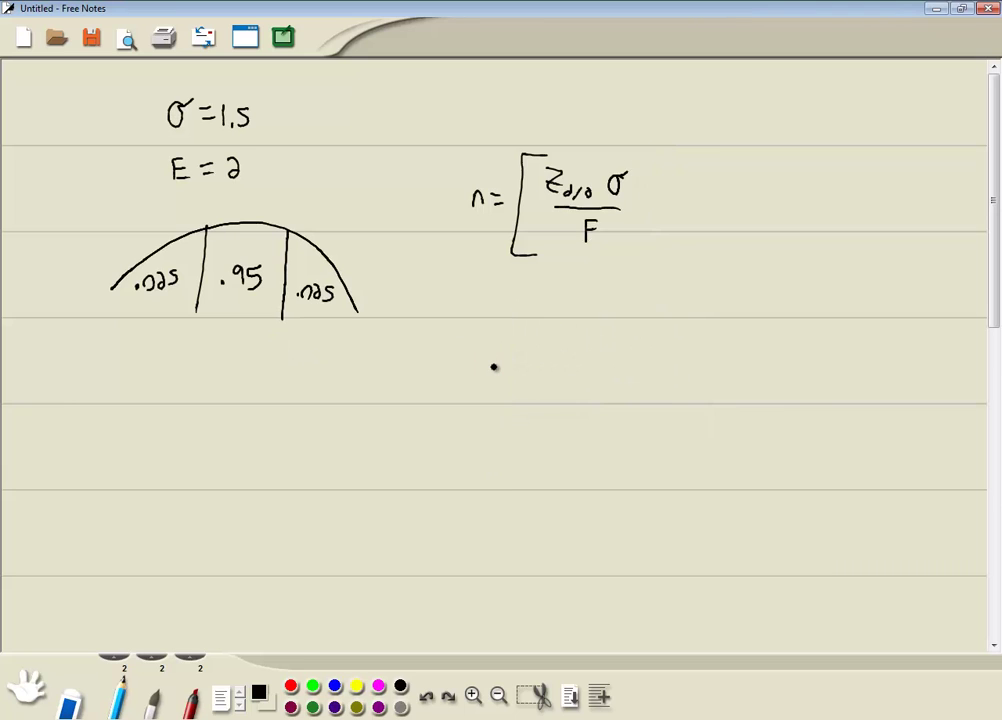
{"action": "key", "text": "ctrl+z"}
{"action": "key", "text": "ctrl+z"}
{"action": "key", "text": "ctrl+z"}
{"action": "key", "text": "ctrl+z"}
{"action": "key", "text": "ctrl+z"}
{"action": "key", "text": "ctrl+z"}
{"action": "key", "text": "ctrl+z"}
{"action": "key", "text": "ctrl+z"}
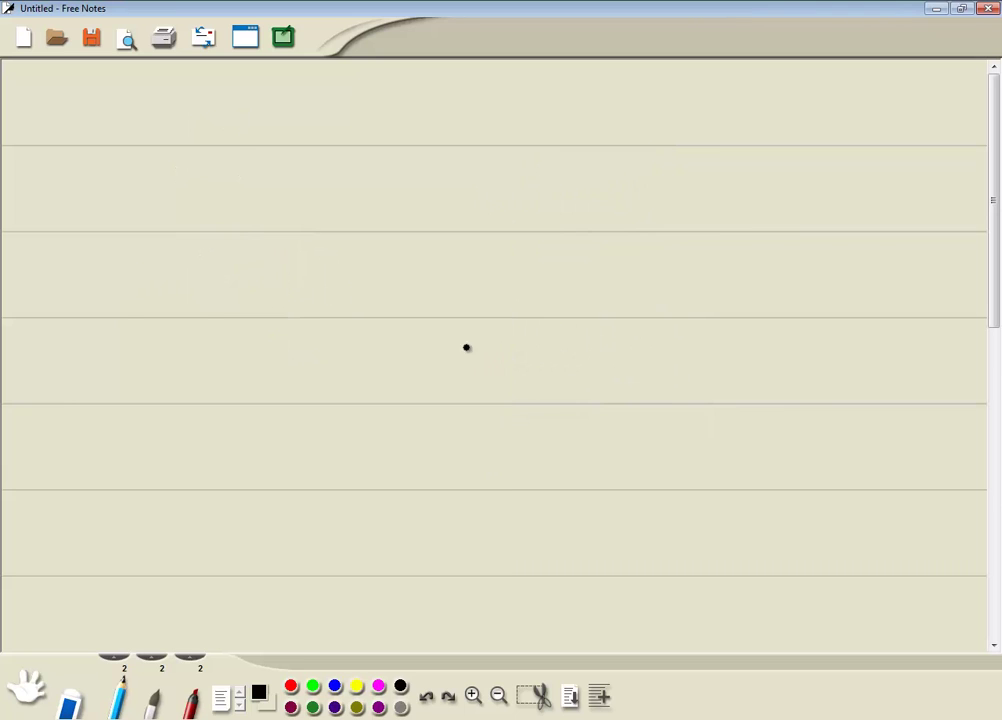
{"action": "key", "text": "alt+Tab"}
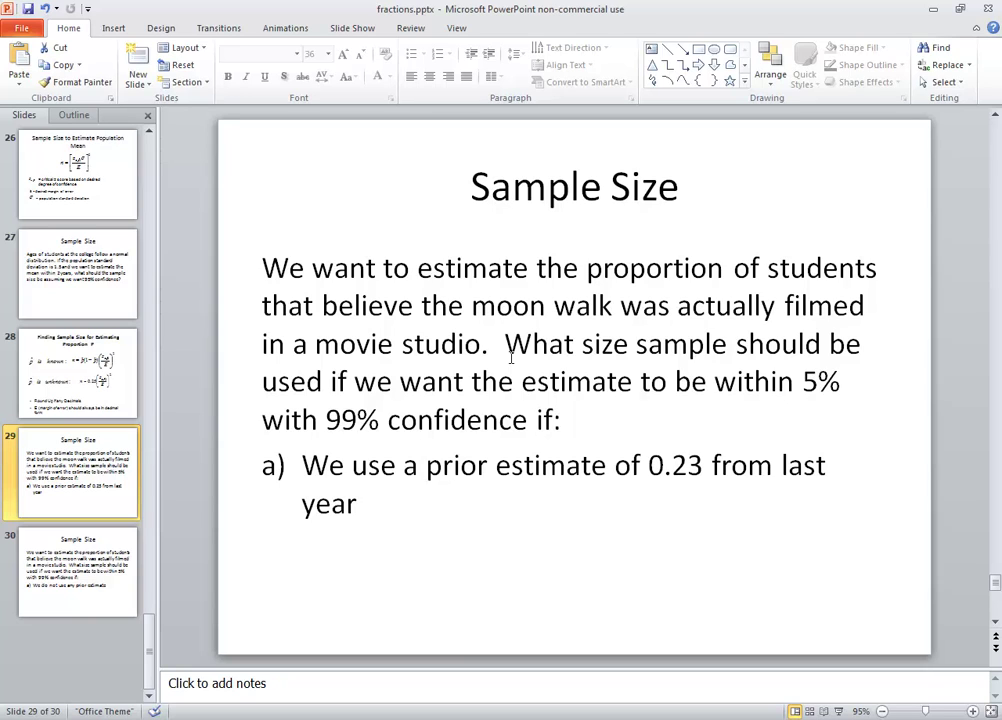
- Handwrite 'E = .05' on the top line of the blank notes page
{"action": "key", "text": "alt+Tab"}
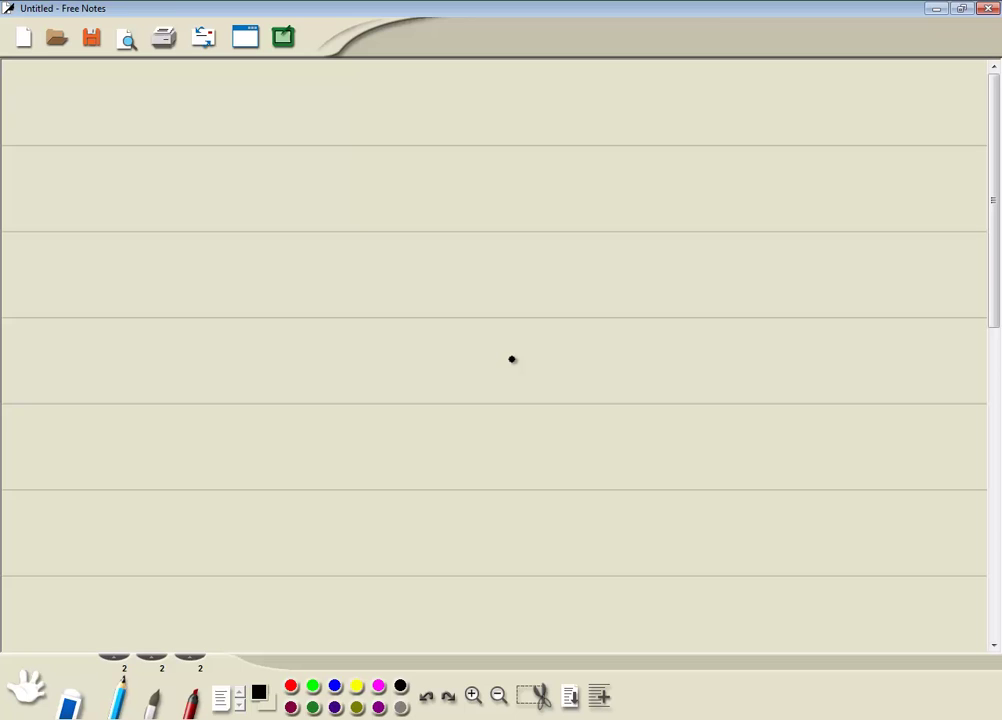
{"action": "mouse_move", "coordinate": [201, 122]}
{"action": "left_mouse_down"}
{"action": "mouse_move", "coordinate": [214, 98]}
{"action": "mouse_move", "coordinate": [200, 124]}
{"action": "left_mouse_up"}
{"action": "mouse_move", "coordinate": [229, 111]}
{"action": "left_mouse_down"}
{"action": "mouse_move", "coordinate": [268, 123]}
{"action": "mouse_move", "coordinate": [270, 114]}
{"action": "left_mouse_up"}
{"action": "left_click", "coordinate": [255, 122]}
{"action": "left_click_drag", "start_coordinate": [278, 107], "coordinate": [280, 127]}
{"action": "key", "text": "alt+Tab"}
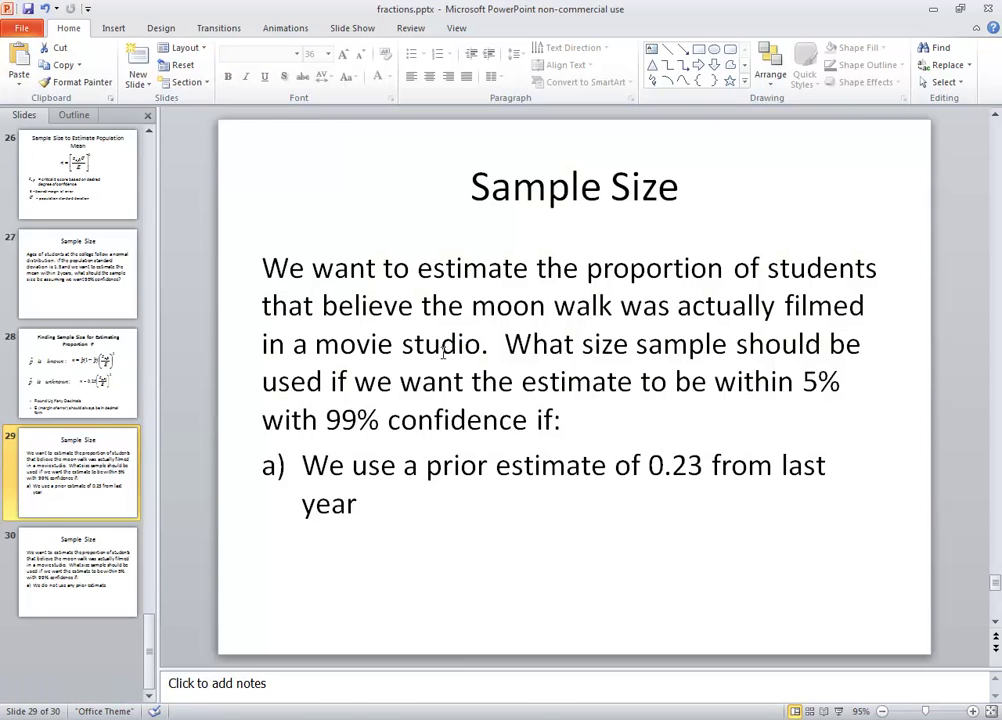
- Sketch the bell curve with two dividers and label the middle region .99
{"action": "key", "text": "alt+Tab"}
{"action": "mouse_move", "coordinate": [93, 260]}
{"action": "left_mouse_down"}
{"action": "mouse_move", "coordinate": [148, 214]}
{"action": "mouse_move", "coordinate": [222, 196]}
{"action": "mouse_move", "coordinate": [302, 210]}
{"action": "mouse_move", "coordinate": [344, 259]}
{"action": "left_mouse_up"}
{"action": "left_click_drag", "start_coordinate": [184, 201], "coordinate": [178, 276]}
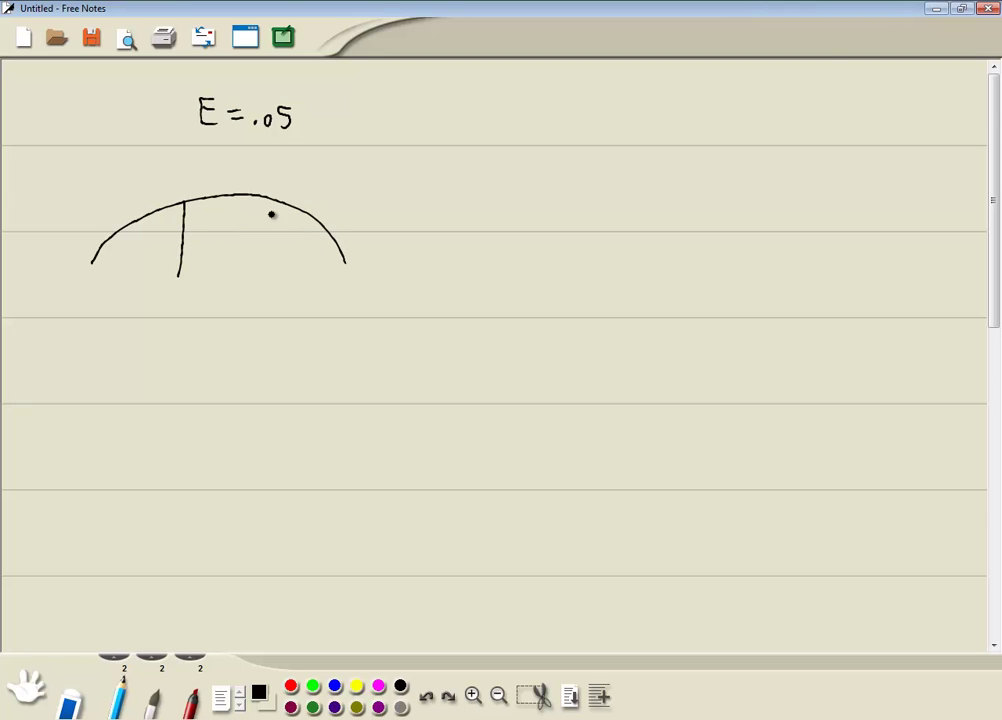
{"action": "left_click_drag", "start_coordinate": [268, 198], "coordinate": [265, 272]}
{"action": "left_click", "coordinate": [207, 243]}
{"action": "left_click_drag", "start_coordinate": [226, 238], "coordinate": [225, 250]}
{"action": "left_click_drag", "start_coordinate": [238, 234], "coordinate": [236, 252]}
- Write p̂ = .23 beside E = .05, checking the prior estimate on the slide
{"action": "key", "text": "alt+Tab"}
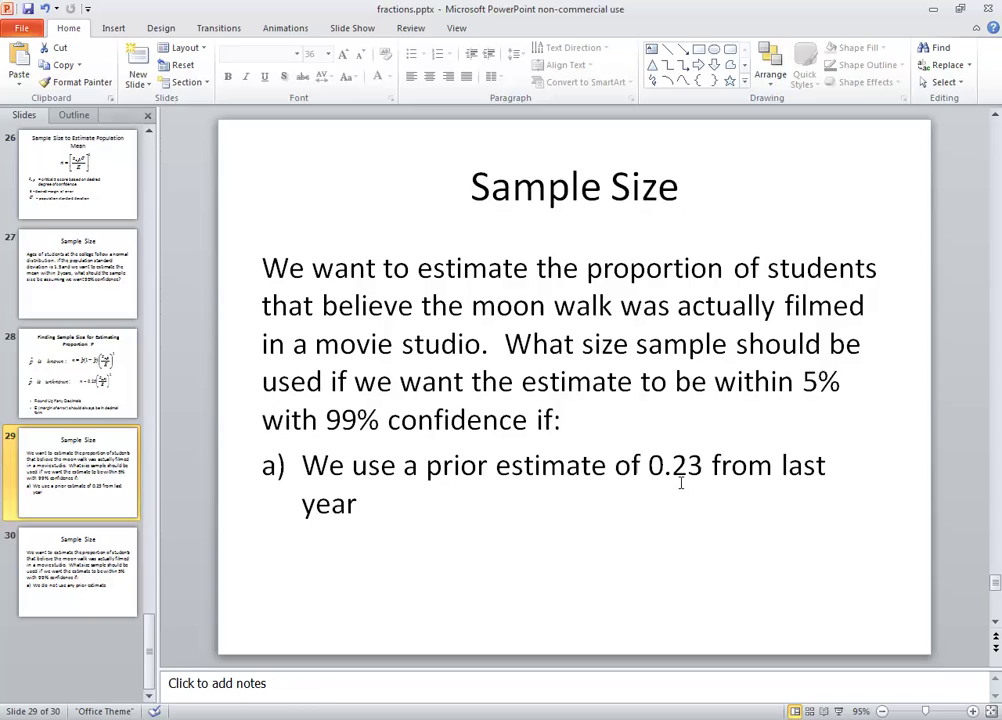
{"action": "key", "text": "alt+Tab"}
{"action": "mouse_move", "coordinate": [385, 117]}
{"action": "left_mouse_down"}
{"action": "mouse_move", "coordinate": [385, 143]}
{"action": "mouse_move", "coordinate": [391, 112]}
{"action": "left_mouse_up"}
{"action": "left_click_drag", "start_coordinate": [401, 121], "coordinate": [412, 120]}
{"action": "left_click_drag", "start_coordinate": [401, 128], "coordinate": [457, 134]}
{"action": "left_click", "coordinate": [432, 129]}
{"action": "key", "text": "alt+Tab"}
{"action": "key", "text": "alt+Tab"}
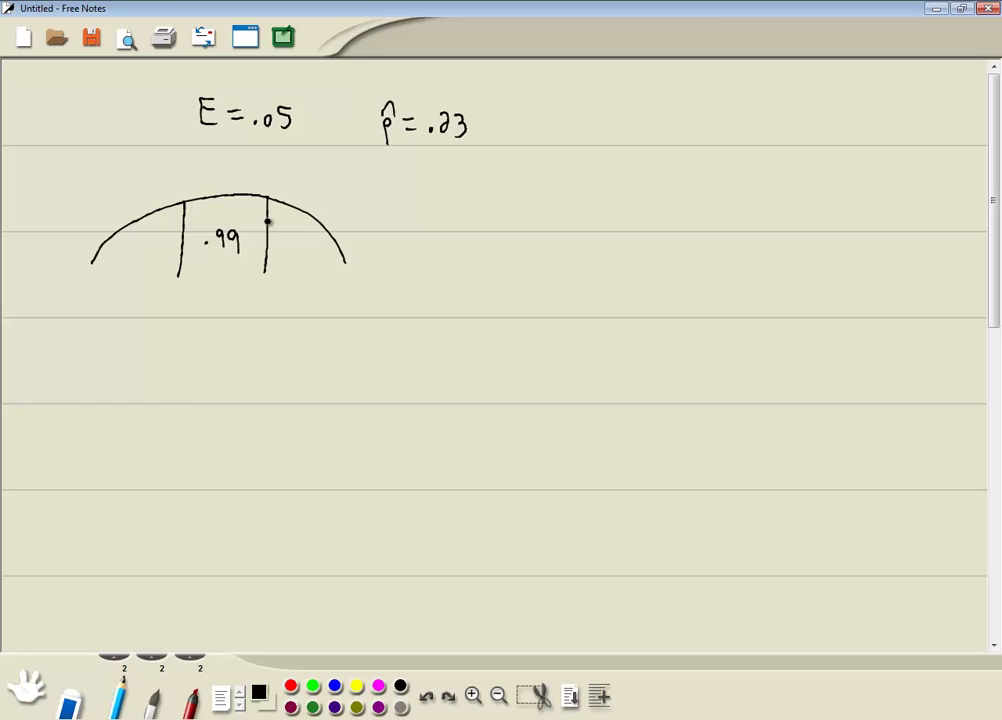
- Label both tails .005, mark Zα/2 with an arrow, and note 'ATL is .995'
{"action": "left_click_drag", "start_coordinate": [130, 244], "coordinate": [153, 256]}
{"action": "left_click_drag", "start_coordinate": [295, 248], "coordinate": [311, 259]}
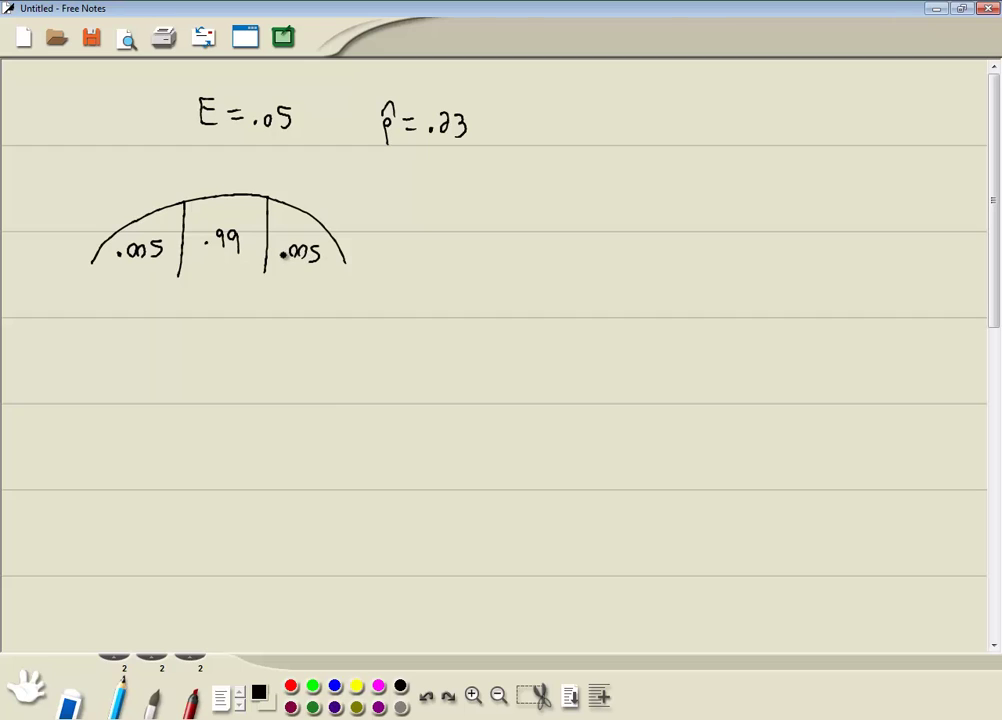
{"action": "mouse_move", "coordinate": [253, 289]}
{"action": "left_mouse_down"}
{"action": "mouse_move", "coordinate": [268, 290]}
{"action": "mouse_move", "coordinate": [270, 314]}
{"action": "mouse_move", "coordinate": [293, 315]}
{"action": "mouse_move", "coordinate": [289, 325]}
{"action": "left_mouse_up"}
{"action": "left_click_drag", "start_coordinate": [297, 313], "coordinate": [306, 323]}
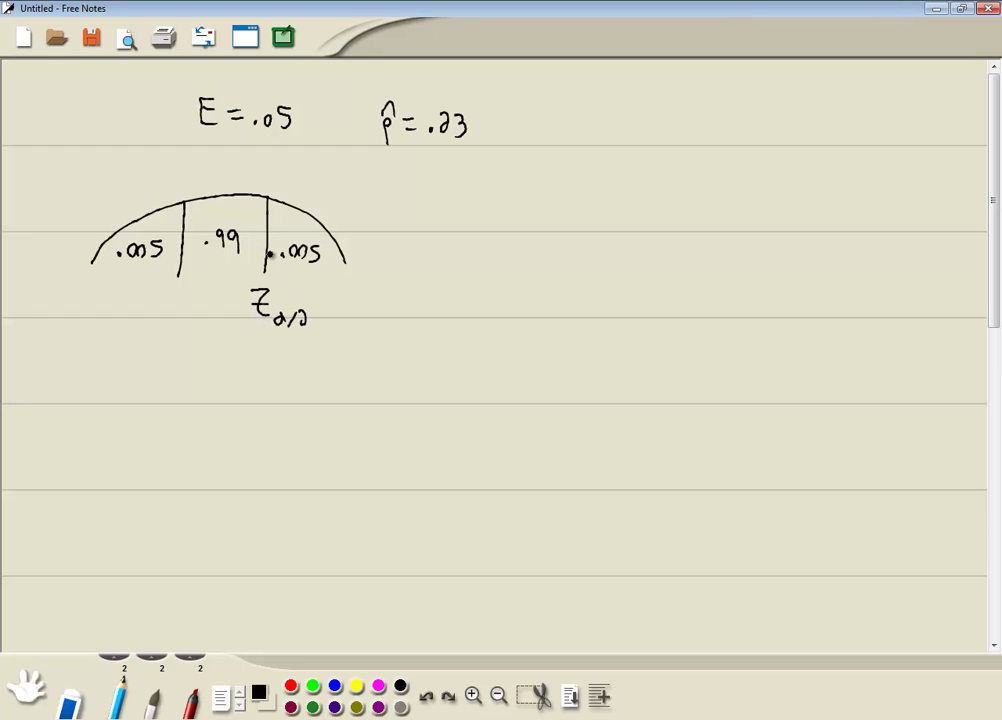
{"action": "mouse_move", "coordinate": [266, 262]}
{"action": "left_mouse_down"}
{"action": "mouse_move", "coordinate": [265, 213]}
{"action": "mouse_move", "coordinate": [272, 258]}
{"action": "left_mouse_up"}
{"action": "mouse_move", "coordinate": [174, 356]}
{"action": "left_mouse_down"}
{"action": "mouse_move", "coordinate": [170, 369]}
{"action": "mouse_move", "coordinate": [197, 365]}
{"action": "mouse_move", "coordinate": [234, 380]}
{"action": "mouse_move", "coordinate": [306, 374]}
{"action": "mouse_move", "coordinate": [322, 360]}
{"action": "mouse_move", "coordinate": [316, 376]}
{"action": "left_mouse_up"}
{"action": "left_click", "coordinate": [273, 374]}
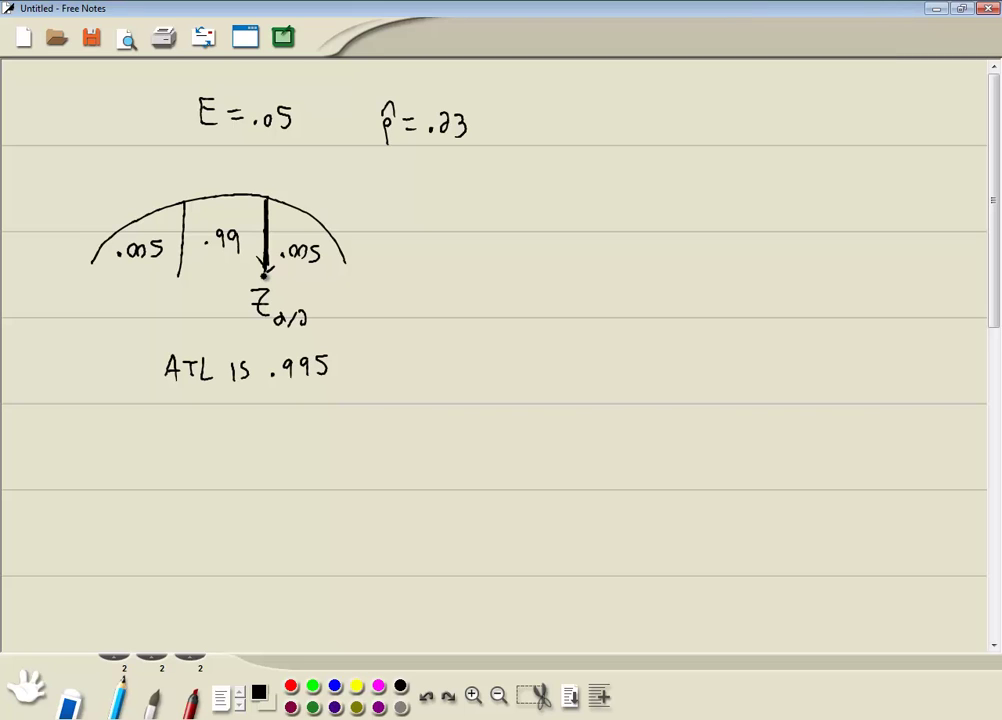
- Check the formula slide and write n = p̂(1−p̂)(Zα/2/E)² beside the curve
{"action": "key", "text": "alt+Tab"}
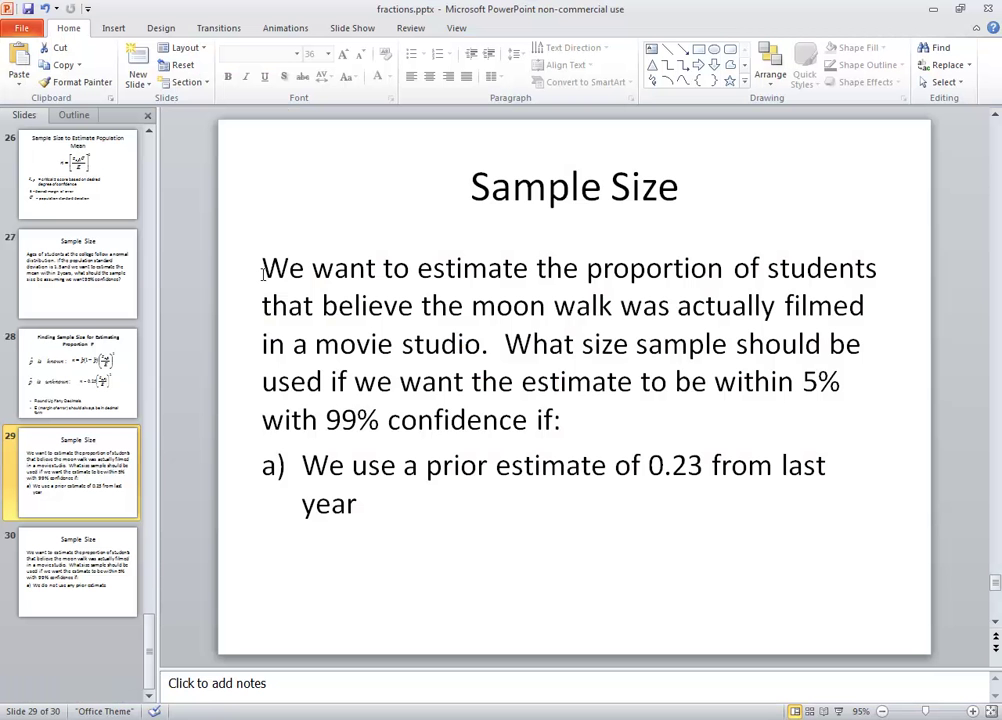
{"action": "left_click", "coordinate": [100, 372]}
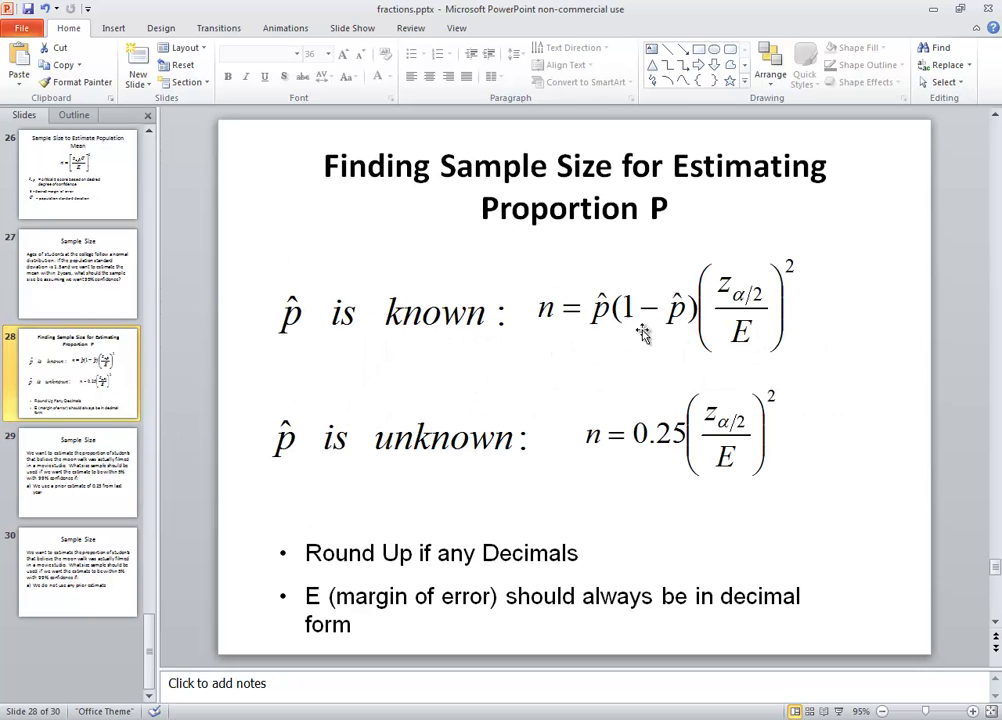
{"action": "key", "text": "alt+Tab"}
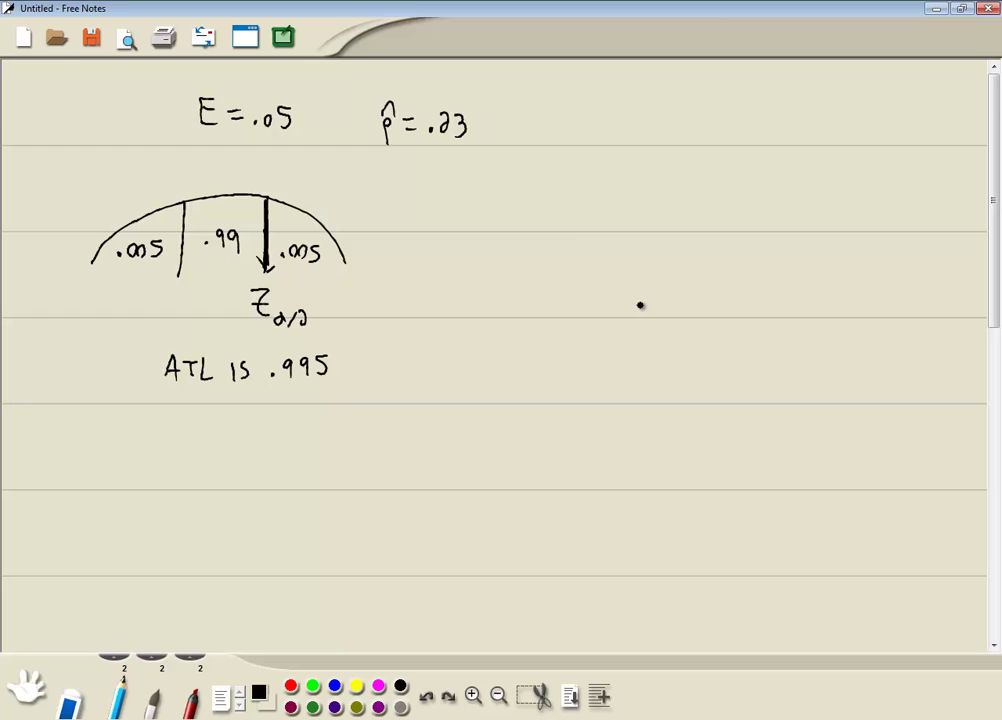
{"action": "mouse_move", "coordinate": [563, 229]}
{"action": "left_mouse_down"}
{"action": "mouse_move", "coordinate": [617, 248]}
{"action": "mouse_move", "coordinate": [607, 212]}
{"action": "mouse_move", "coordinate": [640, 204]}
{"action": "mouse_move", "coordinate": [644, 242]}
{"action": "mouse_move", "coordinate": [657, 215]}
{"action": "mouse_move", "coordinate": [656, 235]}
{"action": "mouse_move", "coordinate": [684, 230]}
{"action": "mouse_move", "coordinate": [693, 207]}
{"action": "mouse_move", "coordinate": [700, 250]}
{"action": "left_mouse_up"}
{"action": "mouse_move", "coordinate": [722, 206]}
{"action": "left_mouse_down"}
{"action": "mouse_move", "coordinate": [714, 254]}
{"action": "mouse_move", "coordinate": [742, 206]}
{"action": "mouse_move", "coordinate": [740, 226]}
{"action": "mouse_move", "coordinate": [772, 226]}
{"action": "mouse_move", "coordinate": [761, 250]}
{"action": "mouse_move", "coordinate": [792, 255]}
{"action": "mouse_move", "coordinate": [801, 197]}
{"action": "mouse_move", "coordinate": [806, 207]}
{"action": "left_mouse_up"}
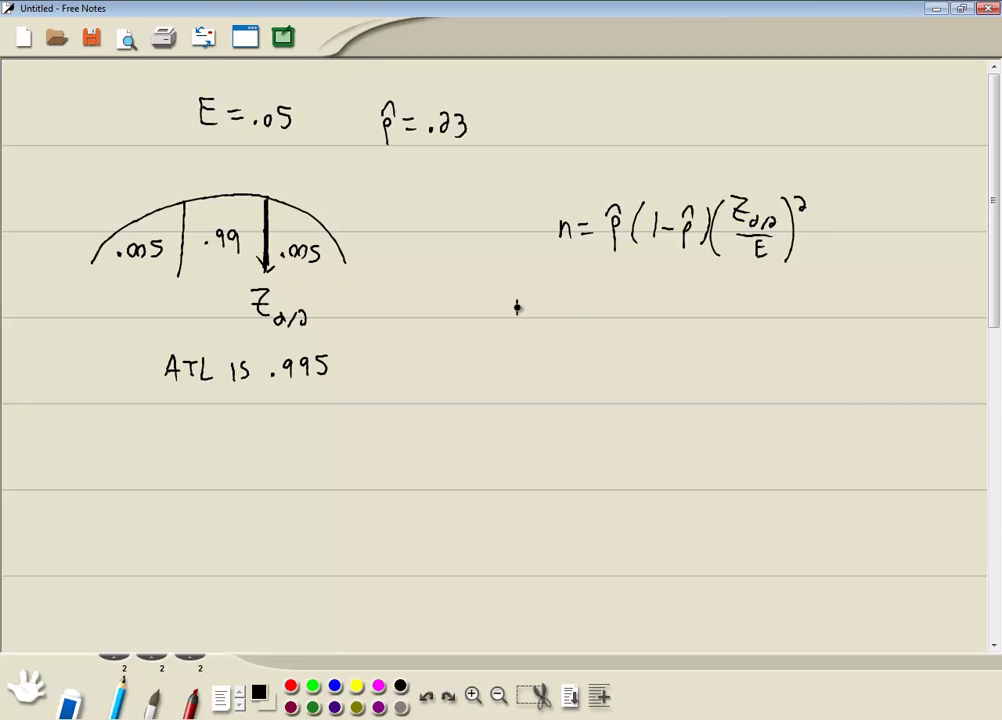
- Write the substituted line n = .23(1−.23)( )² with an empty squared bracket
{"action": "left_click_drag", "start_coordinate": [517, 308], "coordinate": [528, 316]}
{"action": "left_click_drag", "start_coordinate": [533, 304], "coordinate": [549, 304]}
{"action": "mouse_move", "coordinate": [534, 312]}
{"action": "left_mouse_down"}
{"action": "mouse_move", "coordinate": [569, 318]}
{"action": "mouse_move", "coordinate": [603, 302]}
{"action": "mouse_move", "coordinate": [621, 319]}
{"action": "mouse_move", "coordinate": [689, 316]}
{"action": "mouse_move", "coordinate": [703, 302]}
{"action": "mouse_move", "coordinate": [733, 344]}
{"action": "left_mouse_up"}
{"action": "left_click", "coordinate": [676, 314]}
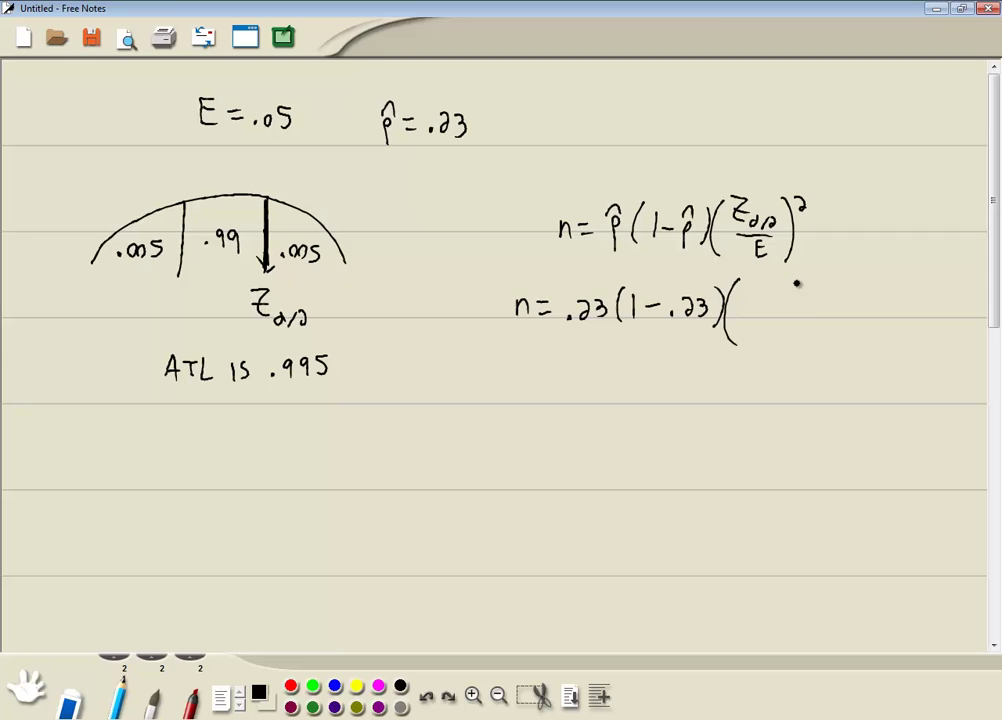
{"action": "left_click_drag", "start_coordinate": [801, 288], "coordinate": [802, 346]}
{"action": "left_click_drag", "start_coordinate": [808, 281], "coordinate": [820, 291]}
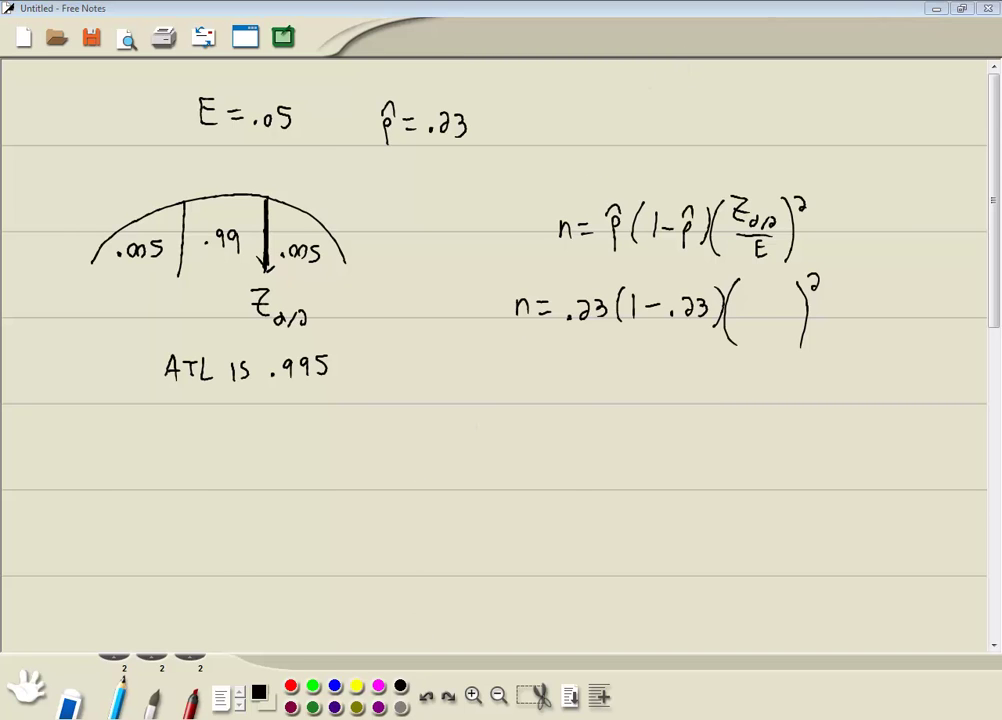
{"action": "key", "text": "alt+Tab"}
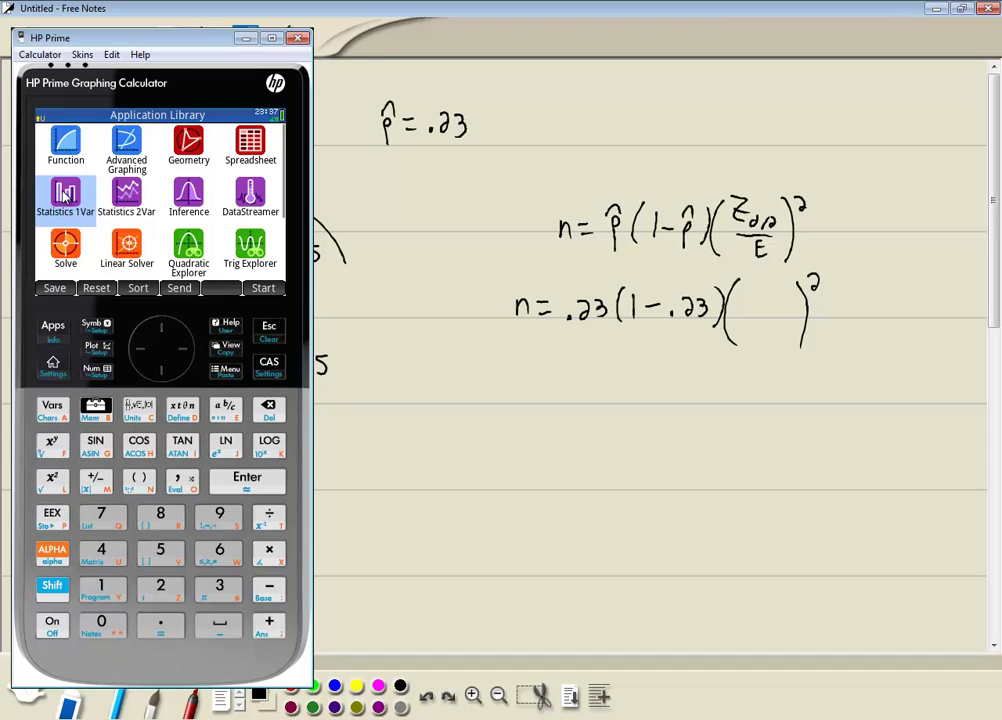
- Clear the HP Prime history and move the calculator aside
{"action": "left_click", "coordinate": [54, 366]}
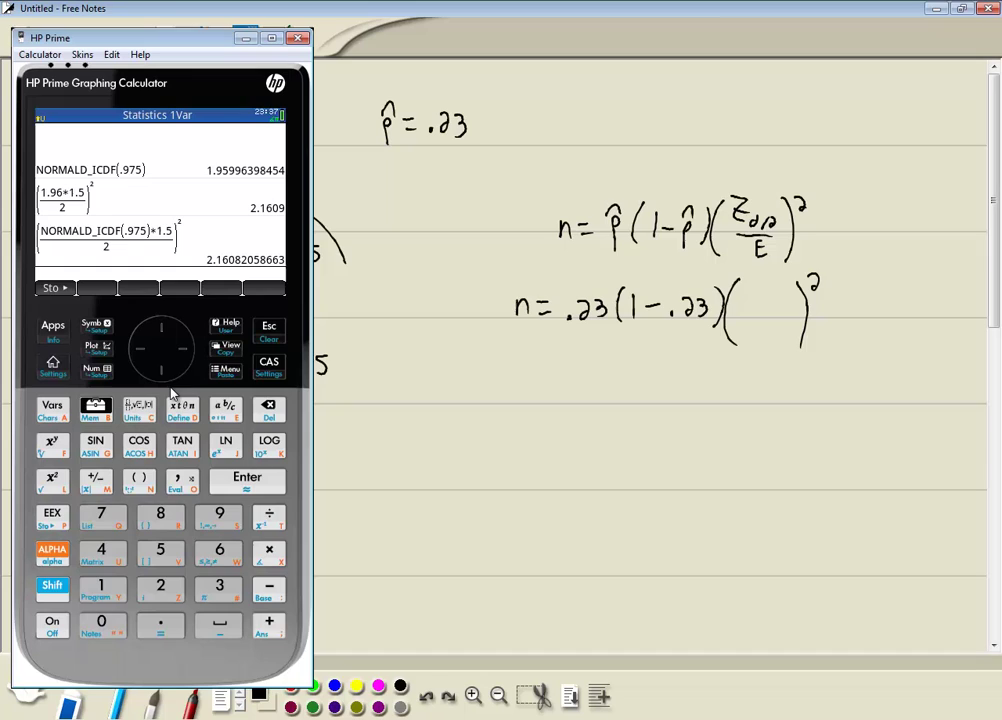
{"action": "left_click", "coordinate": [165, 331]}
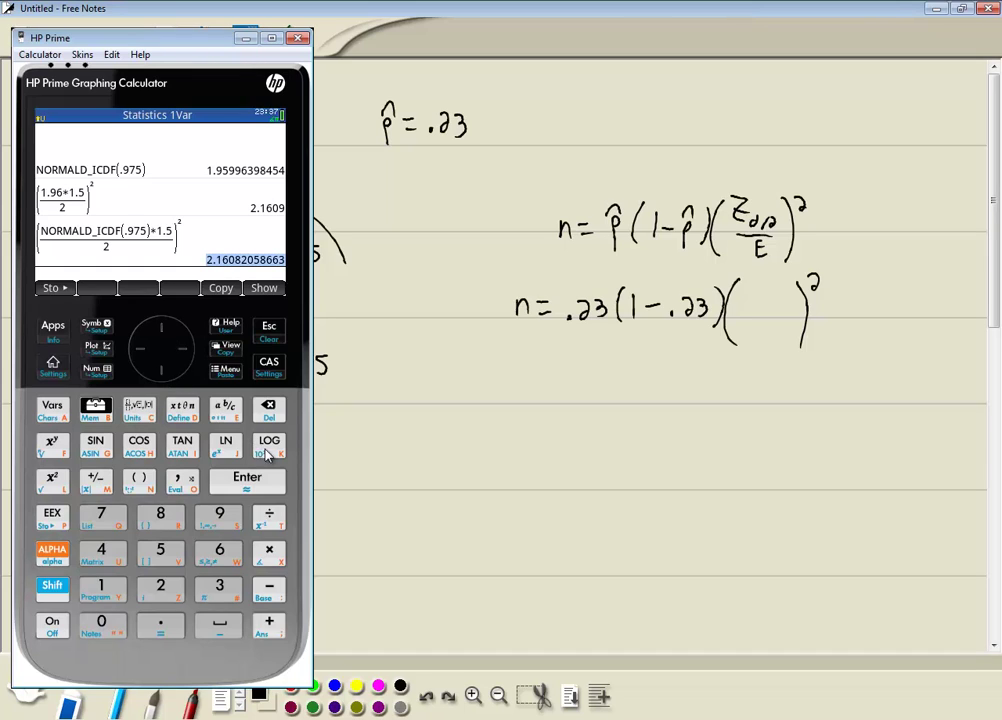
{"action": "left_click", "coordinate": [272, 408]}
{"action": "left_click", "coordinate": [275, 408]}
{"action": "left_click", "coordinate": [275, 408]}
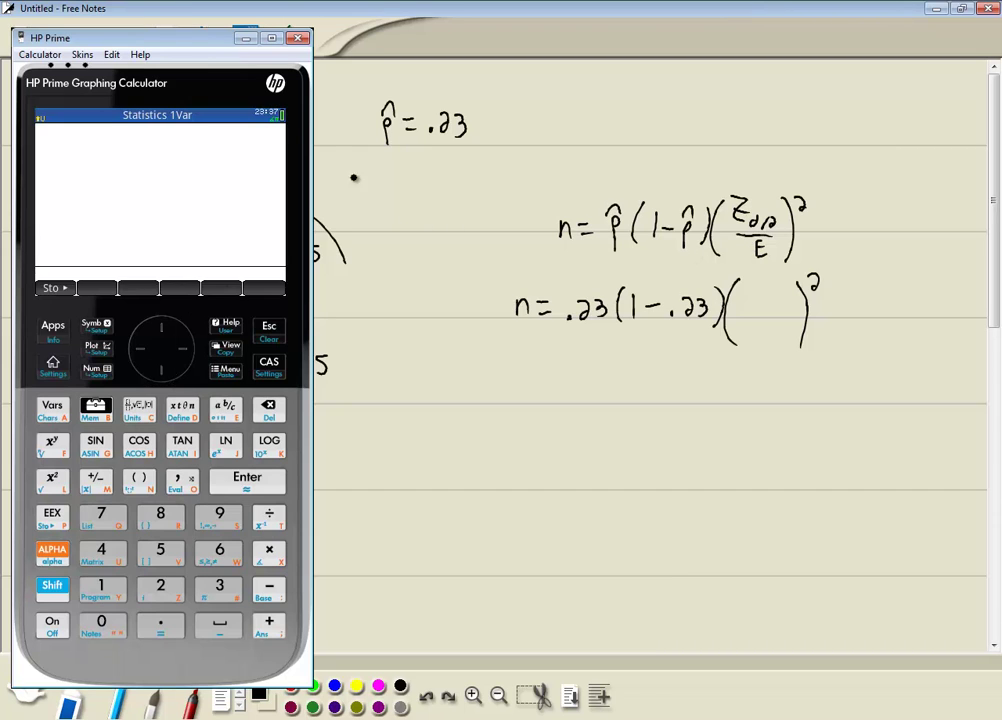
{"action": "left_click_drag", "start_coordinate": [197, 40], "coordinate": [828, 57]}
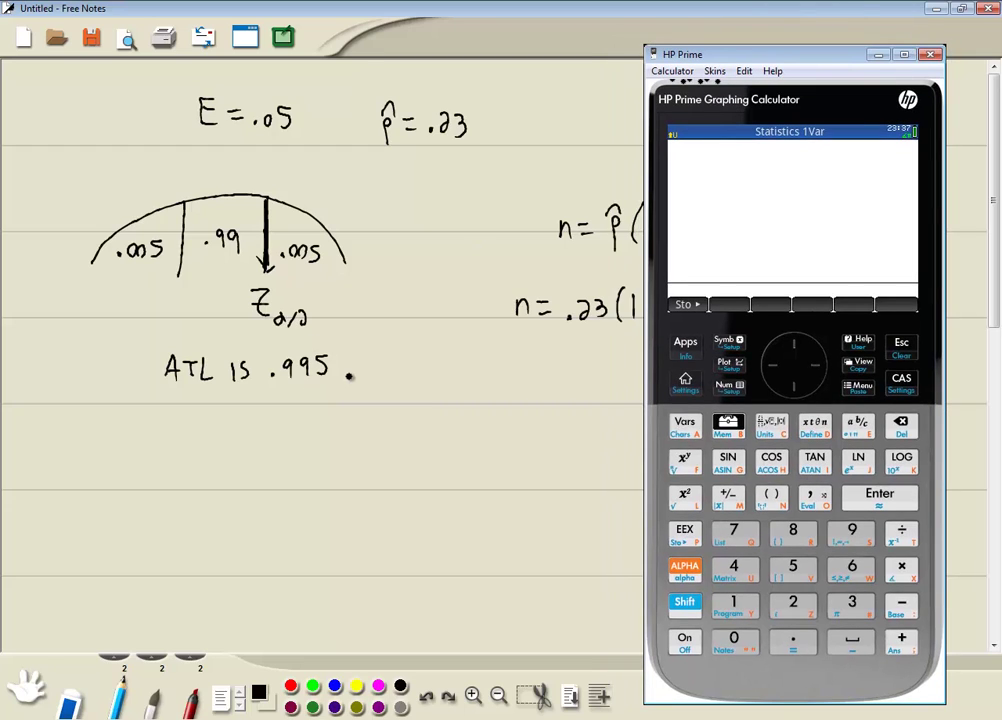
- Evaluate NORMALD_ICDF(.995) from the Probability toolbox, giving 2.57582930355
{"action": "left_click", "coordinate": [730, 424]}
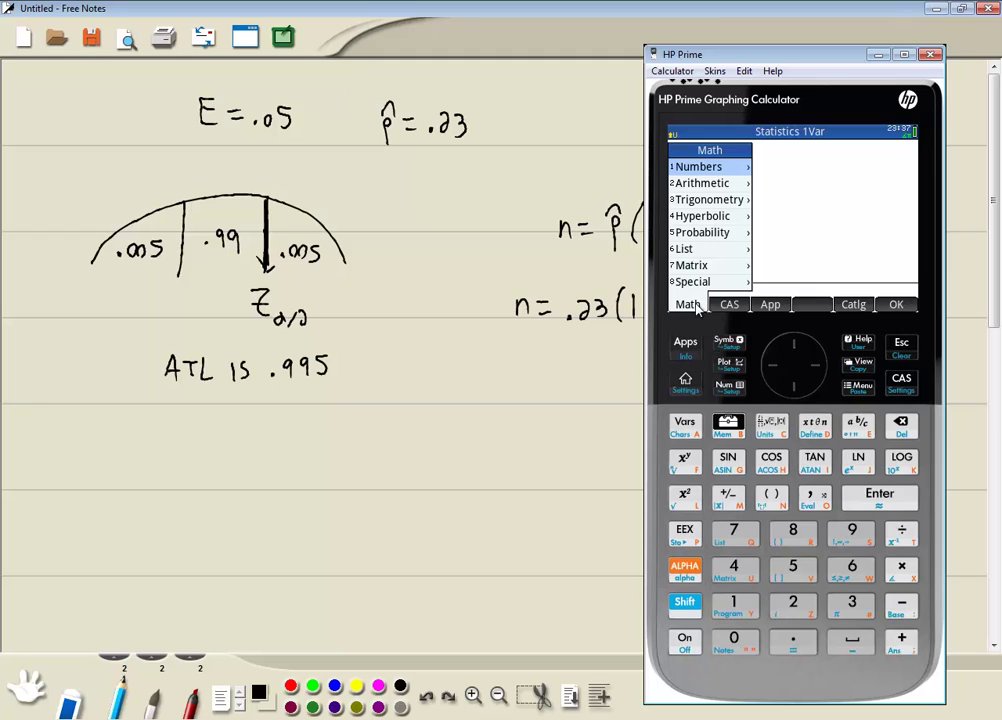
{"action": "left_click", "coordinate": [771, 306]}
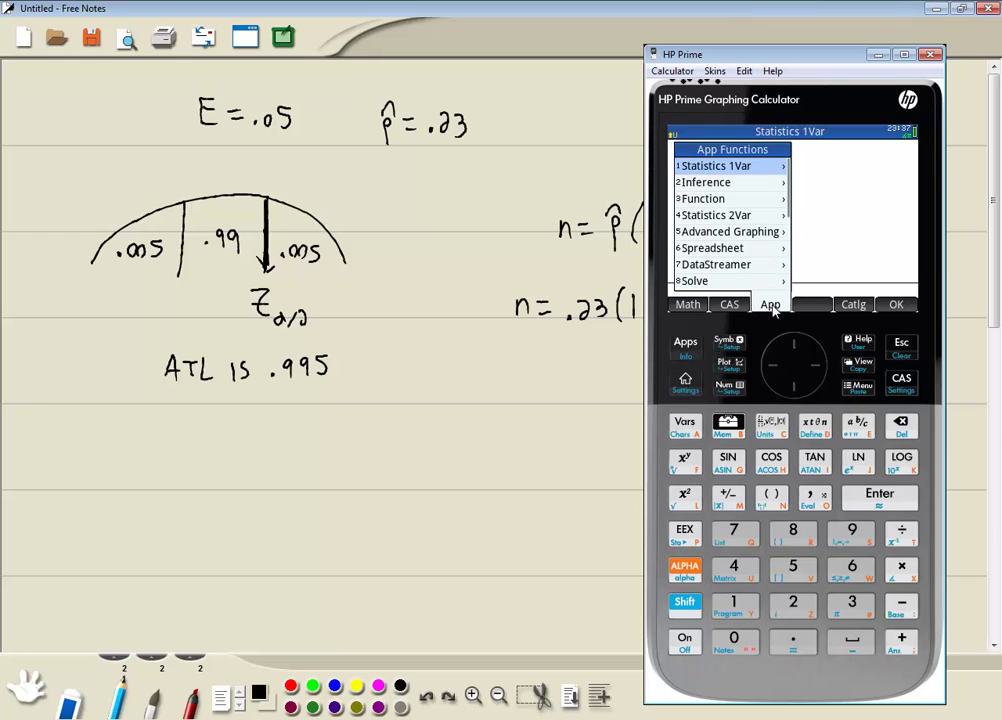
{"action": "left_click", "coordinate": [693, 310]}
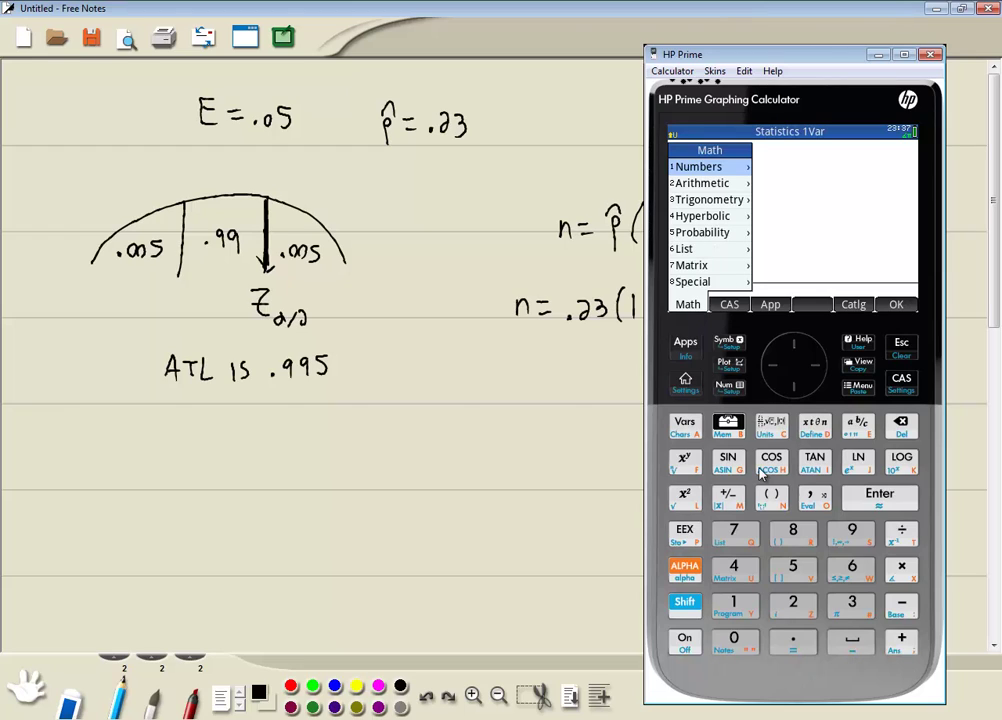
{"action": "left_click", "coordinate": [790, 570]}
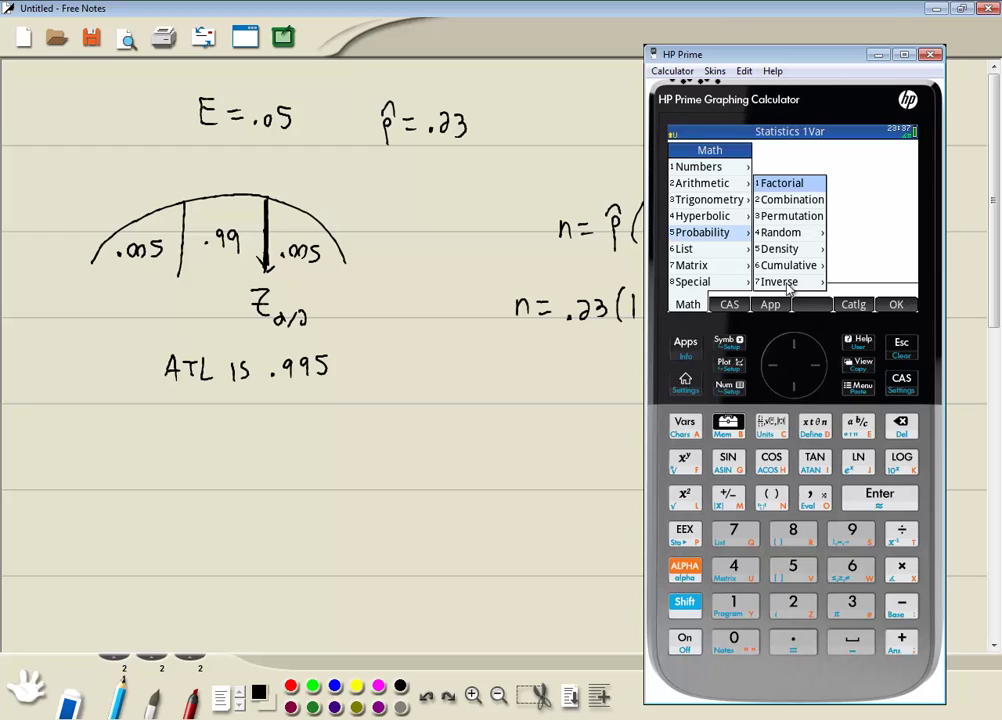
{"action": "left_click", "coordinate": [733, 530]}
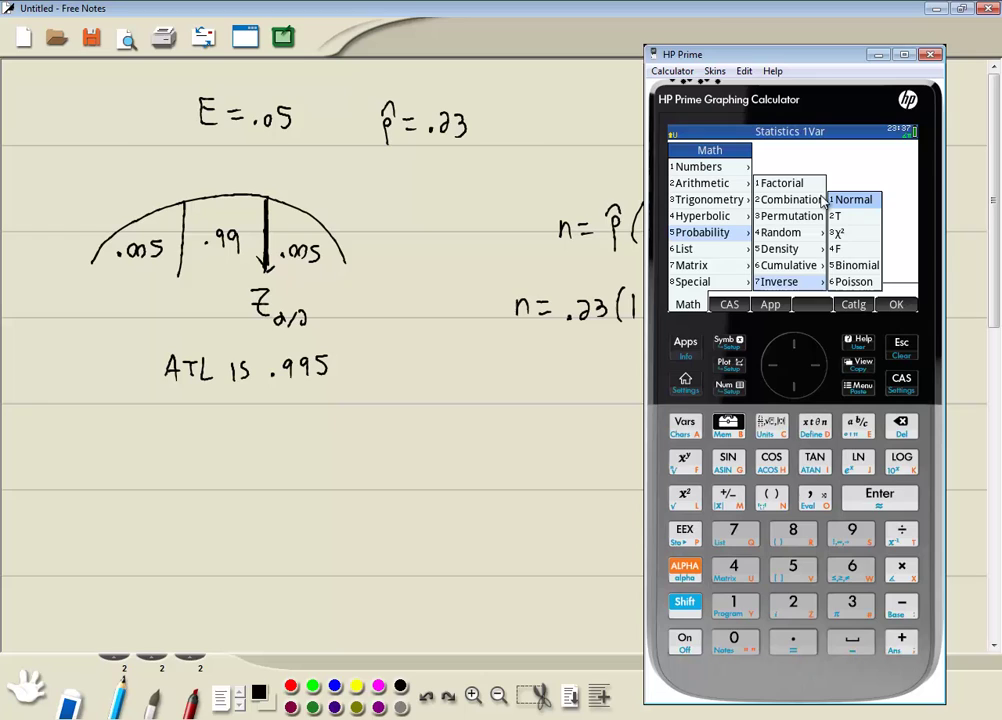
{"action": "left_click", "coordinate": [738, 606]}
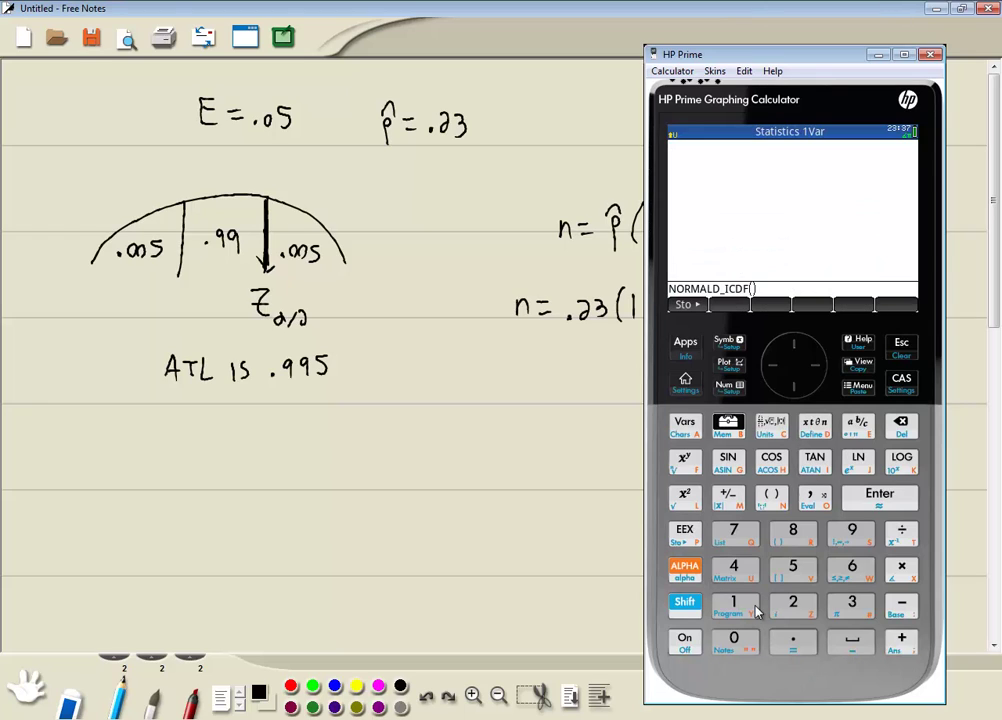
{"action": "left_click", "coordinate": [793, 645]}
{"action": "left_click", "coordinate": [852, 532]}
{"action": "left_click", "coordinate": [852, 532]}
{"action": "left_click", "coordinate": [795, 568]}
{"action": "left_click", "coordinate": [869, 497]}
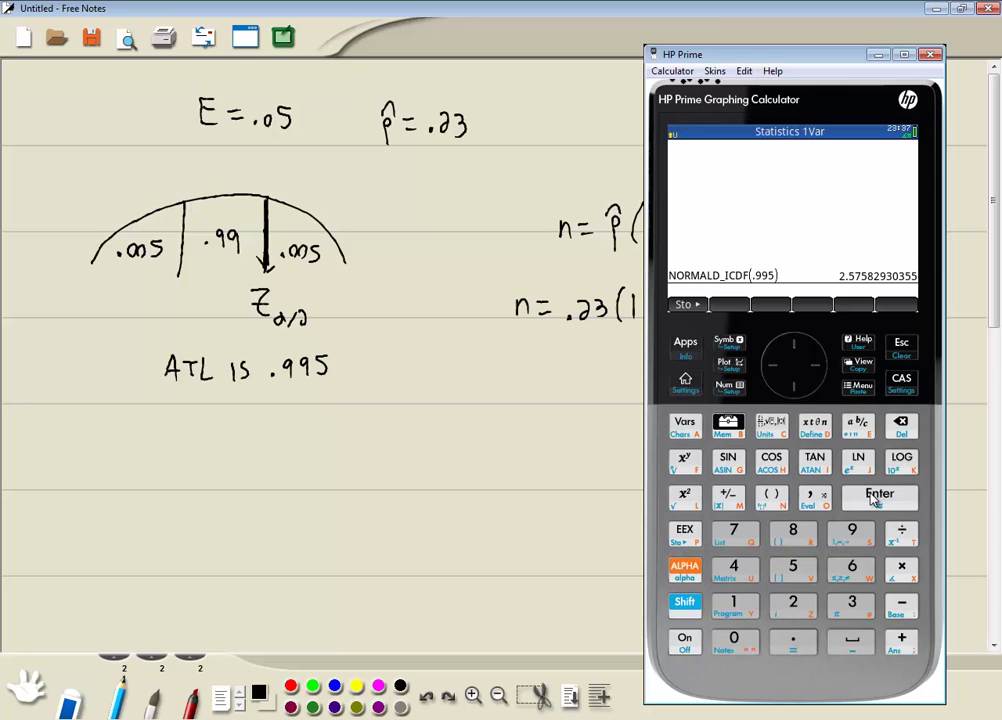
- Write 2.58/.05 inside the squared bracket and start 'n =' on a new line
{"action": "left_click_drag", "start_coordinate": [800, 62], "coordinate": [212, 48]}
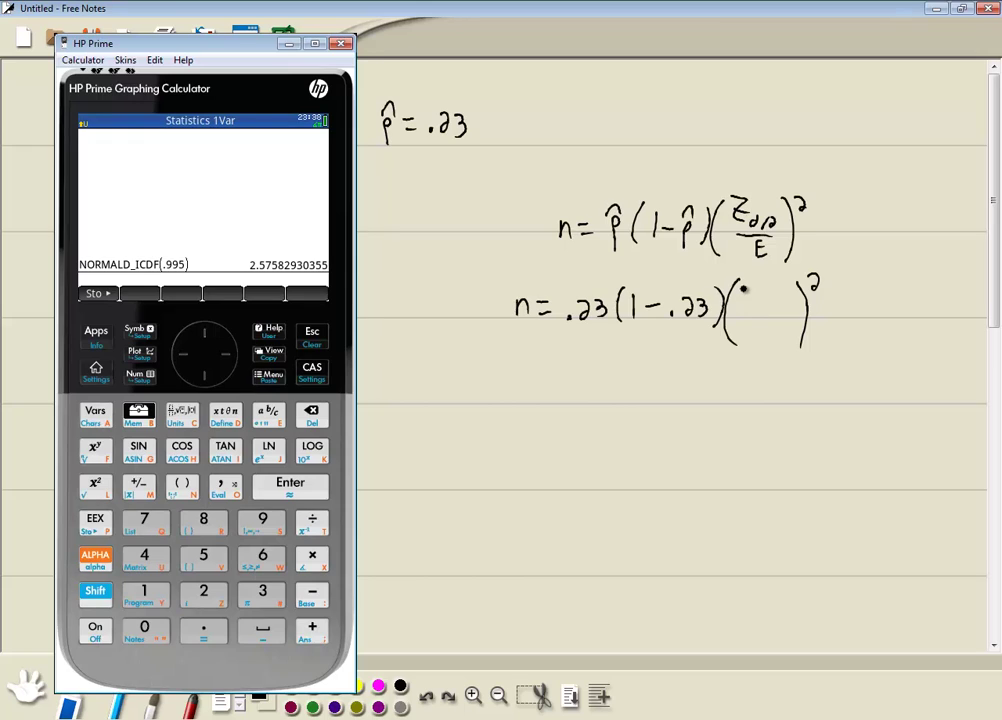
{"action": "left_click", "coordinate": [741, 297]}
{"action": "mouse_move", "coordinate": [766, 289]}
{"action": "left_mouse_down"}
{"action": "mouse_move", "coordinate": [770, 300]}
{"action": "mouse_move", "coordinate": [782, 292]}
{"action": "mouse_move", "coordinate": [766, 333]}
{"action": "mouse_move", "coordinate": [773, 343]}
{"action": "left_mouse_up"}
{"action": "left_click", "coordinate": [757, 338]}
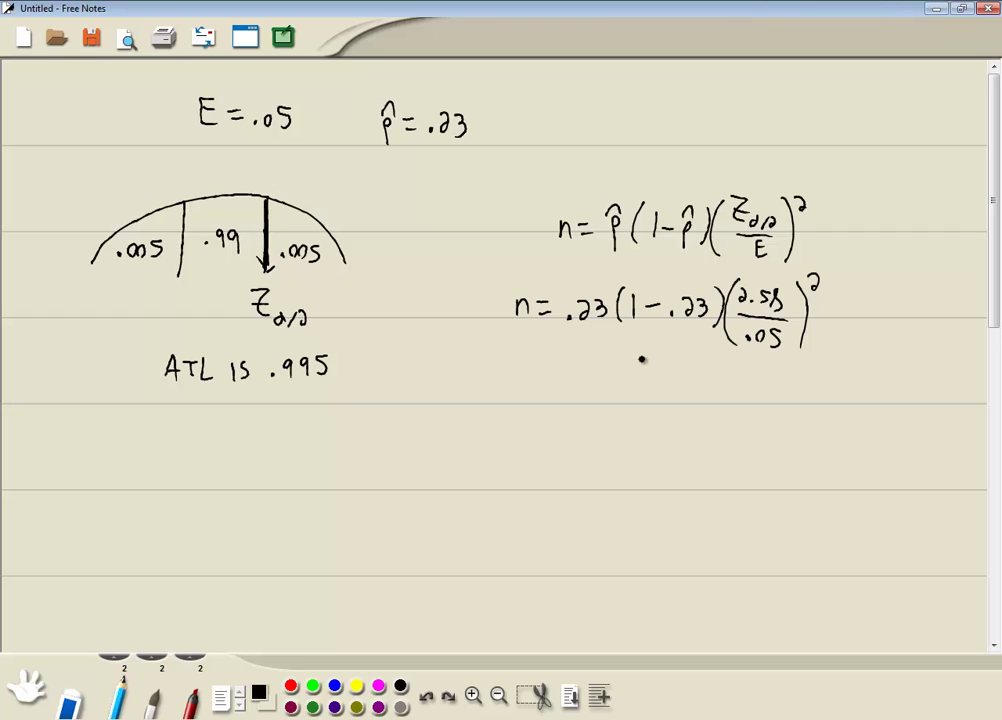
{"action": "mouse_move", "coordinate": [532, 367]}
{"action": "left_mouse_down"}
{"action": "mouse_move", "coordinate": [541, 380]}
{"action": "mouse_move", "coordinate": [566, 372]}
{"action": "left_mouse_up"}
{"action": "left_click_drag", "start_coordinate": [551, 379], "coordinate": [566, 380]}
{"action": "key", "text": "alt+Tab"}
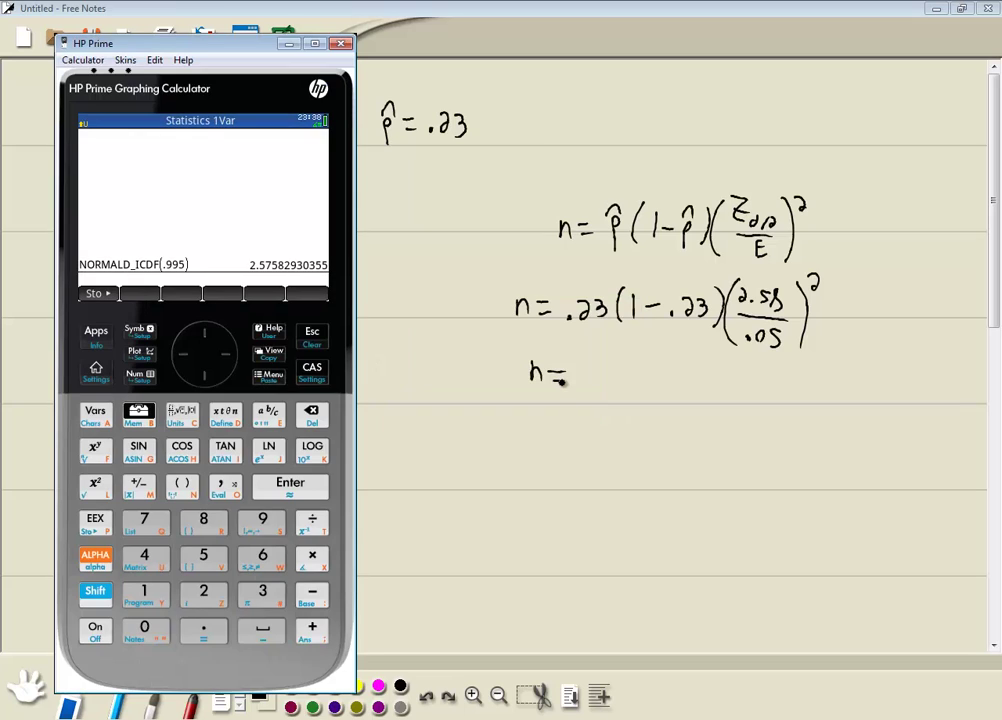
- Enter .23(1−.23) on the HP Prime keypad
{"action": "left_click", "coordinate": [203, 629]}
{"action": "left_click", "coordinate": [204, 592]}
{"action": "left_click", "coordinate": [262, 595]}
{"action": "left_click", "coordinate": [181, 485]}
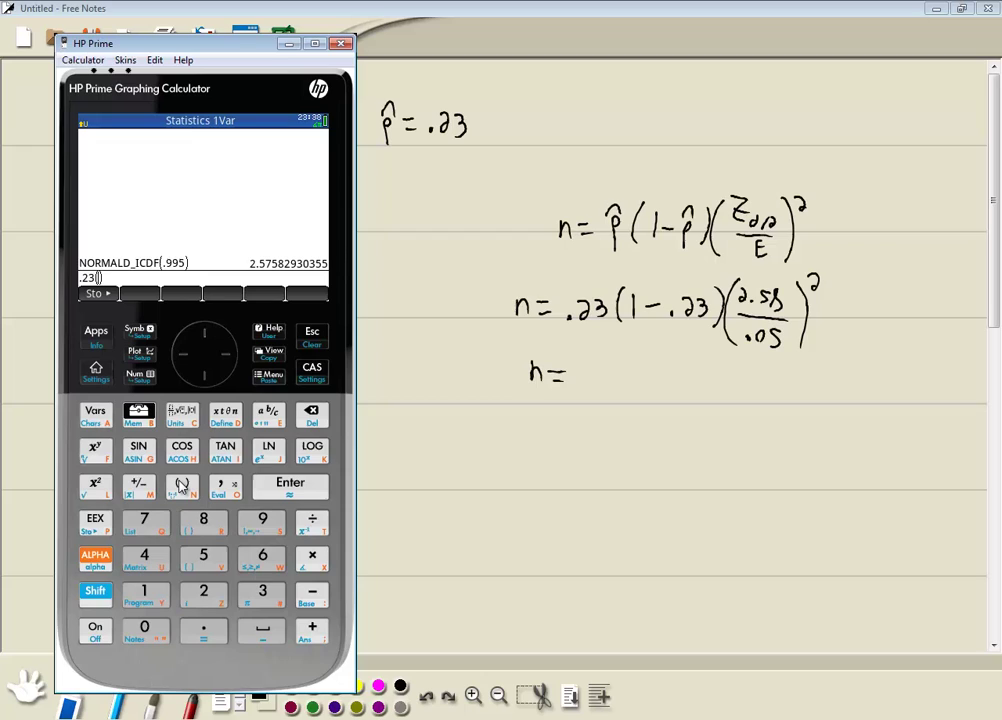
{"action": "left_click", "coordinate": [156, 594]}
{"action": "left_click", "coordinate": [312, 592]}
{"action": "left_click", "coordinate": [212, 633]}
{"action": "left_click", "coordinate": [205, 596]}
{"action": "left_click", "coordinate": [266, 597]}
- Multiply by (2.58/.05)² and evaluate, getting 471.539376
{"action": "left_click", "coordinate": [205, 635]}
{"action": "left_click", "coordinate": [204, 556]}
{"action": "left_click", "coordinate": [204, 520]}
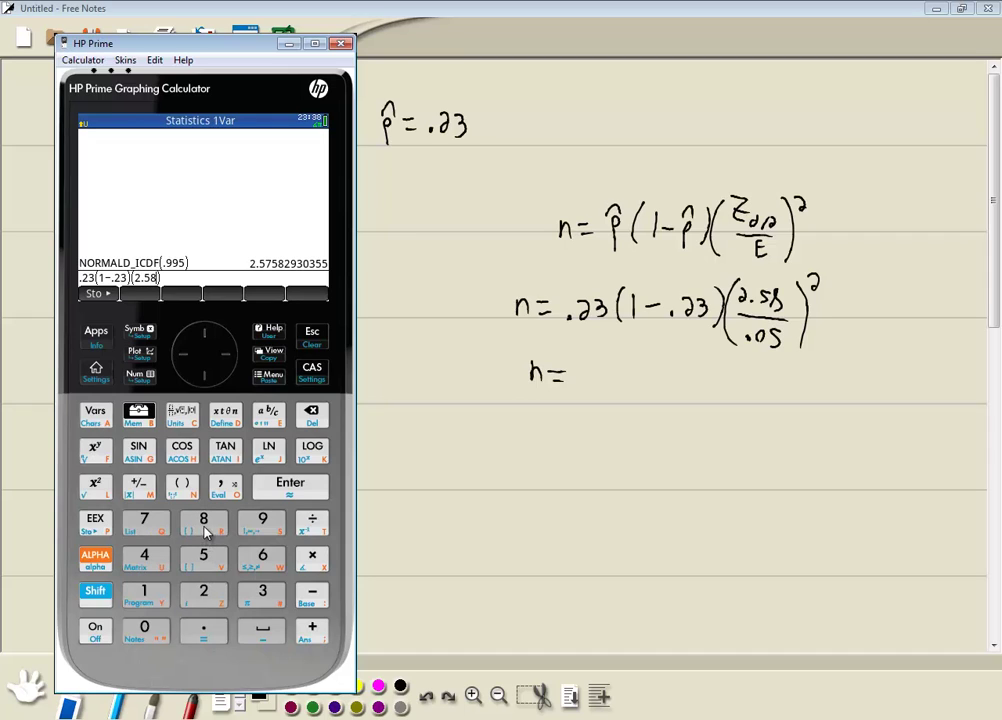
{"action": "key", "text": "slash"}
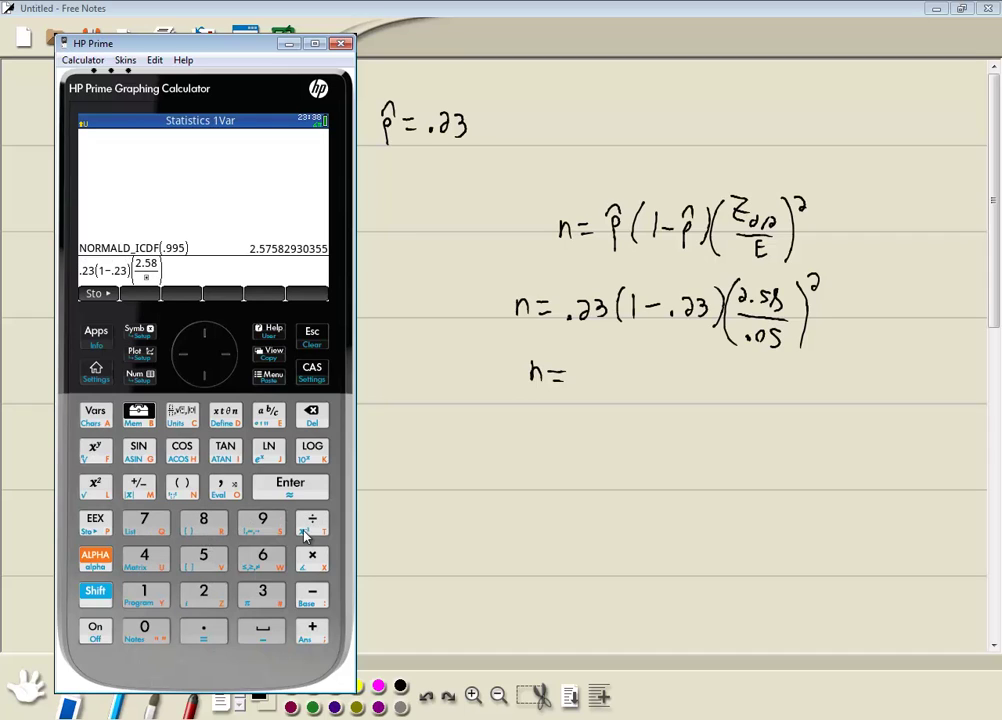
{"action": "left_click", "coordinate": [204, 627]}
{"action": "left_click", "coordinate": [144, 627]}
{"action": "left_click", "coordinate": [204, 556]}
{"action": "left_click", "coordinate": [95, 484]}
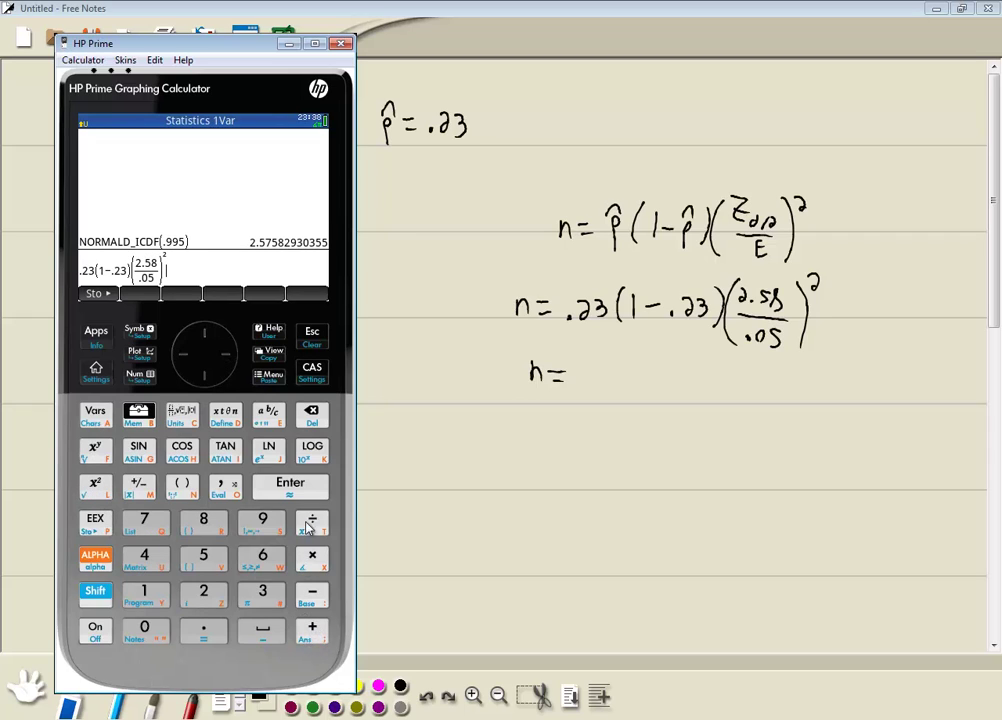
{"action": "left_click", "coordinate": [293, 487]}
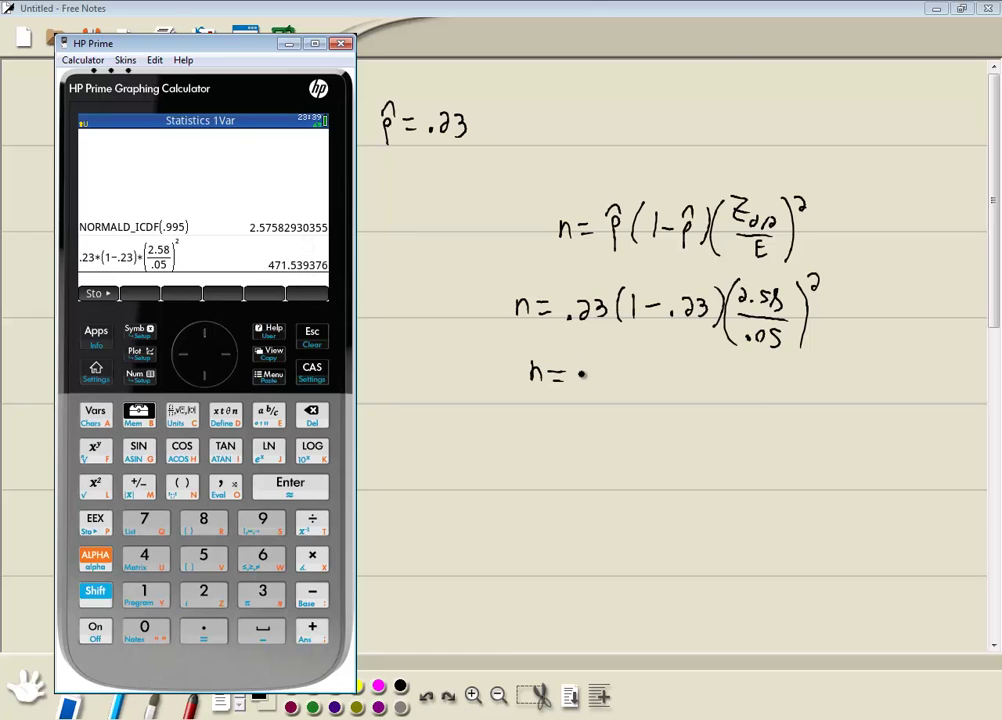
- Write 472 after n = and circle it as the final sample size
{"action": "mouse_move", "coordinate": [582, 374]}
{"action": "left_mouse_down"}
{"action": "mouse_move", "coordinate": [622, 381]}
{"action": "mouse_move", "coordinate": [575, 400]}
{"action": "mouse_move", "coordinate": [522, 387]}
{"action": "mouse_move", "coordinate": [555, 346]}
{"action": "mouse_move", "coordinate": [626, 401]}
{"action": "left_mouse_up"}
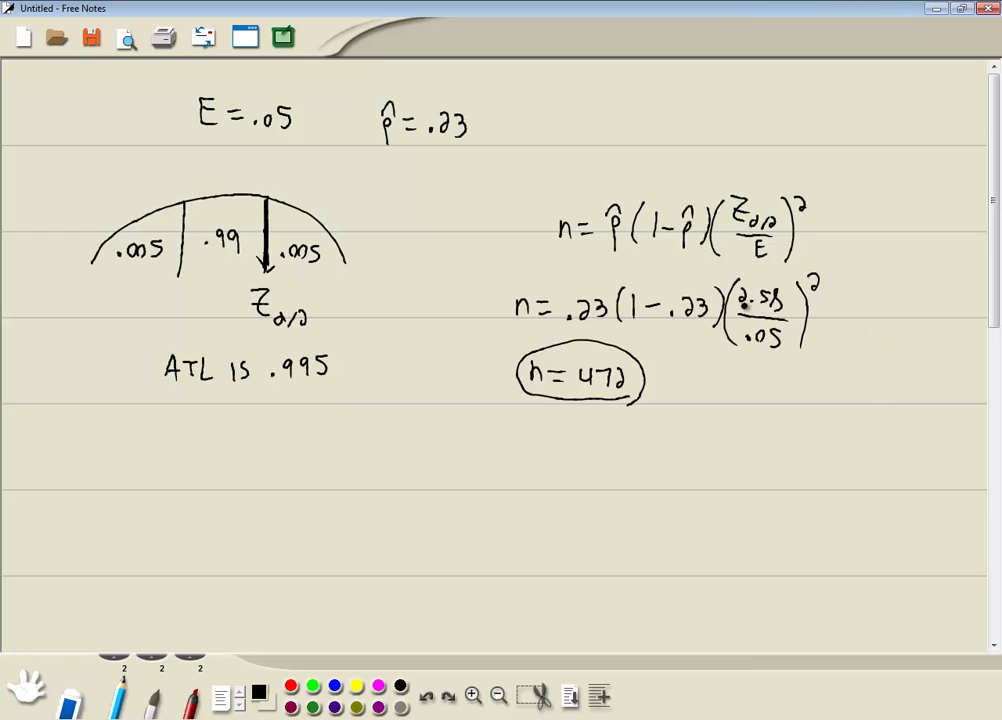
{"action": "key", "text": "alt+Tab"}
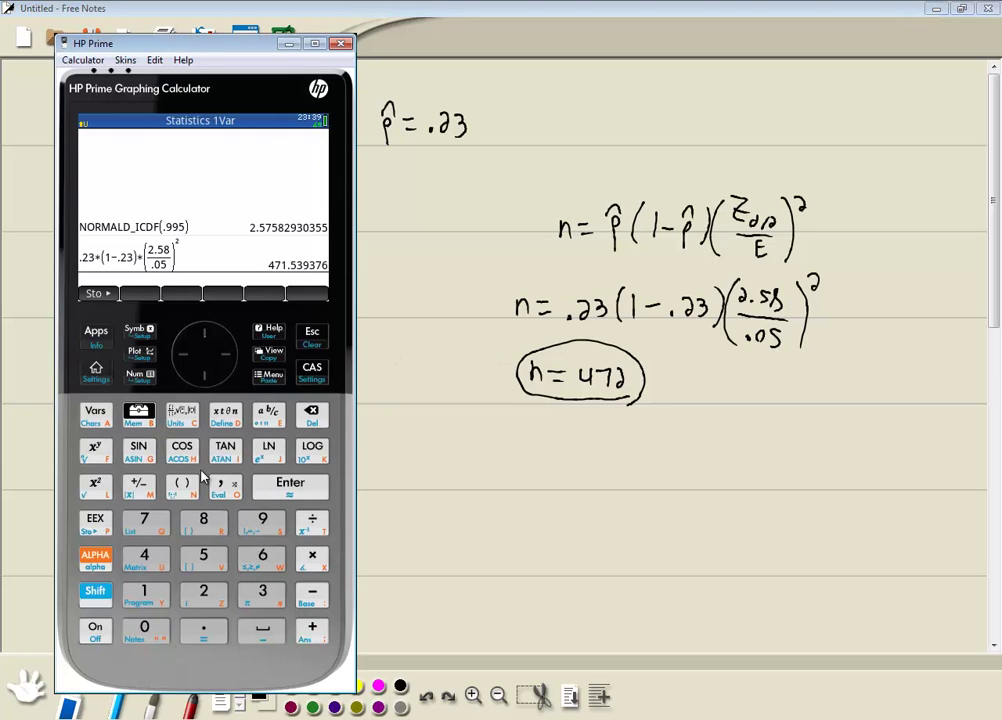
- Enter .23(1−.23) followed by an open parenthesis for the squared term
{"action": "left_click", "coordinate": [204, 640]}
{"action": "left_click", "coordinate": [206, 593]}
{"action": "left_click", "coordinate": [262, 593]}
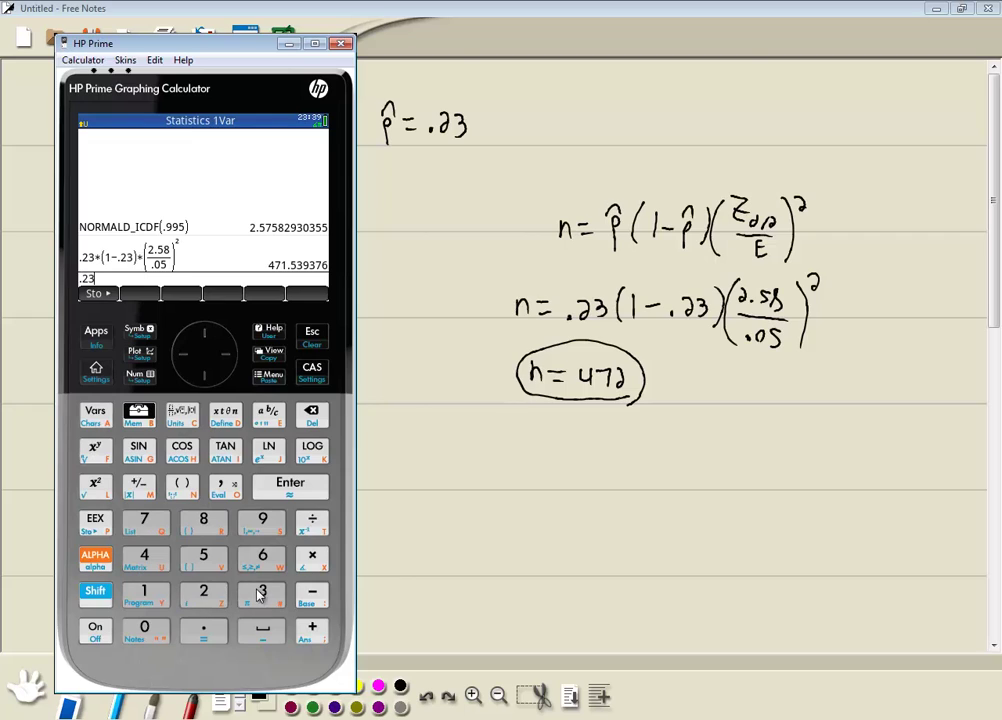
{"action": "left_click", "coordinate": [176, 488]}
{"action": "left_click", "coordinate": [148, 597]}
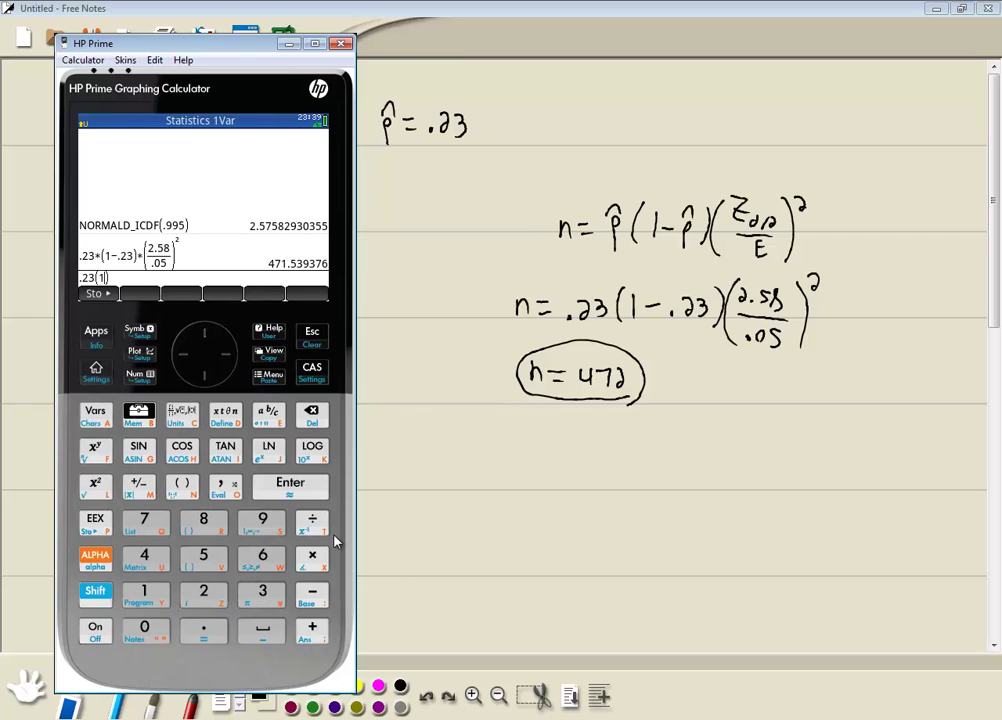
{"action": "left_click", "coordinate": [312, 597]}
{"action": "left_click", "coordinate": [210, 630]}
{"action": "left_click", "coordinate": [206, 593]}
{"action": "left_click", "coordinate": [182, 486]}
- Complete with (NORMALD_ICDF(.995)/.05)² and evaluate, getting 470.016075217
{"action": "left_click", "coordinate": [141, 413]}
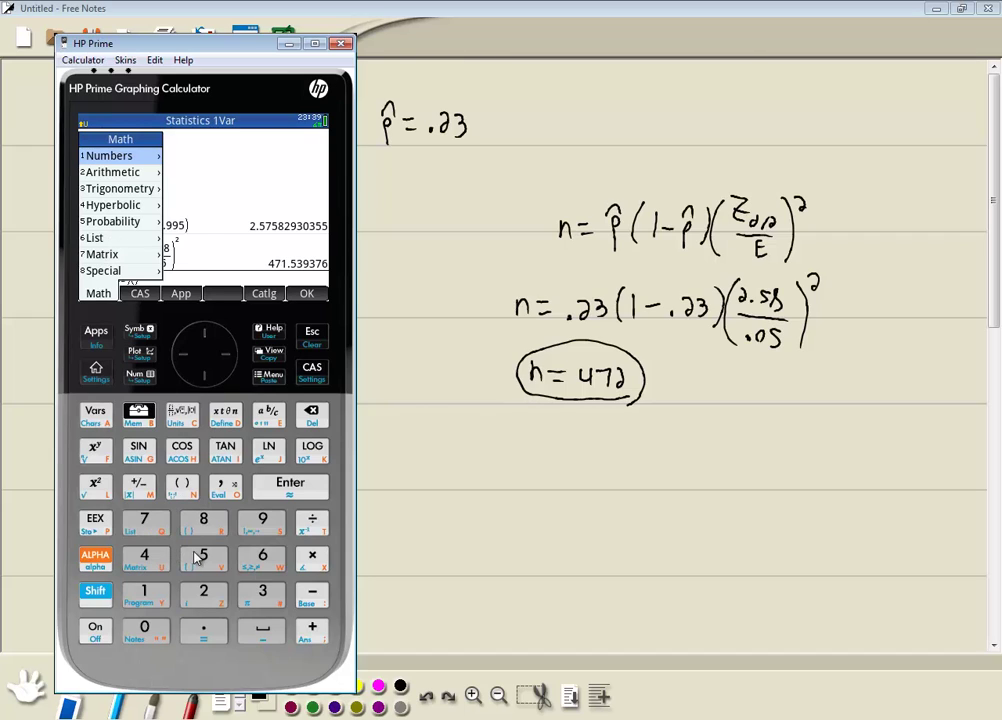
{"action": "key", "text": "5"}
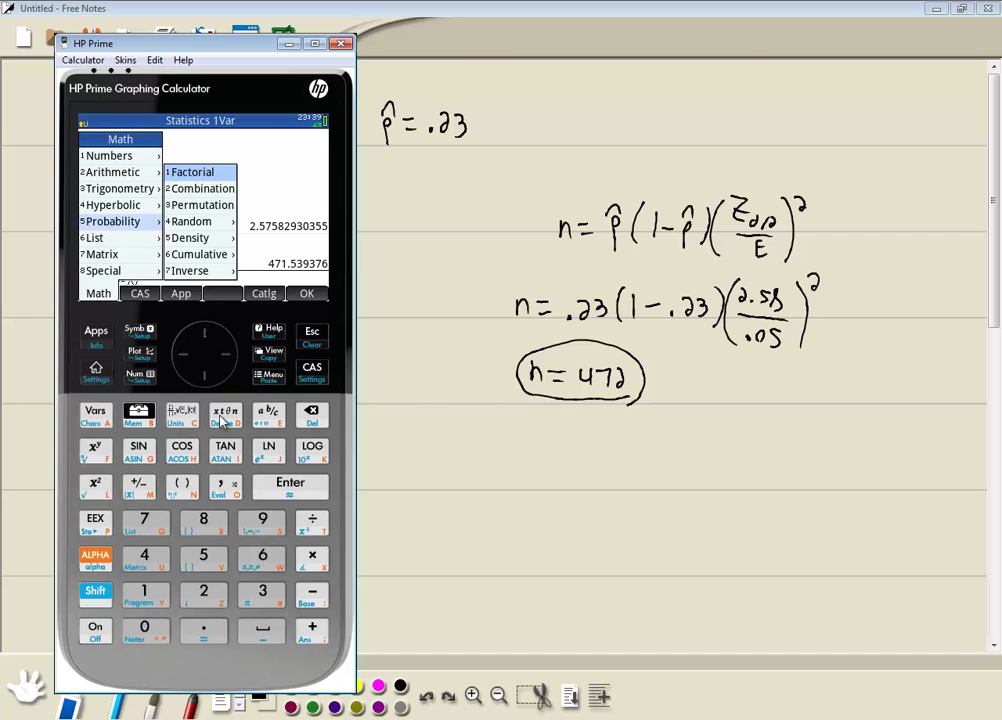
{"action": "left_click", "coordinate": [150, 520]}
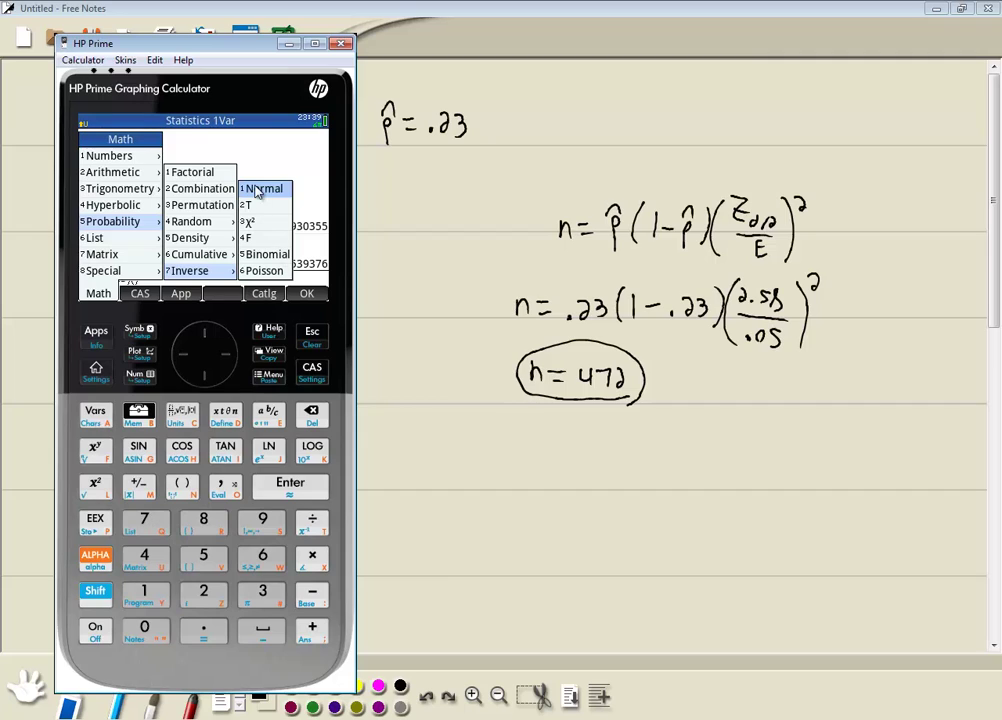
{"action": "left_click", "coordinate": [146, 593]}
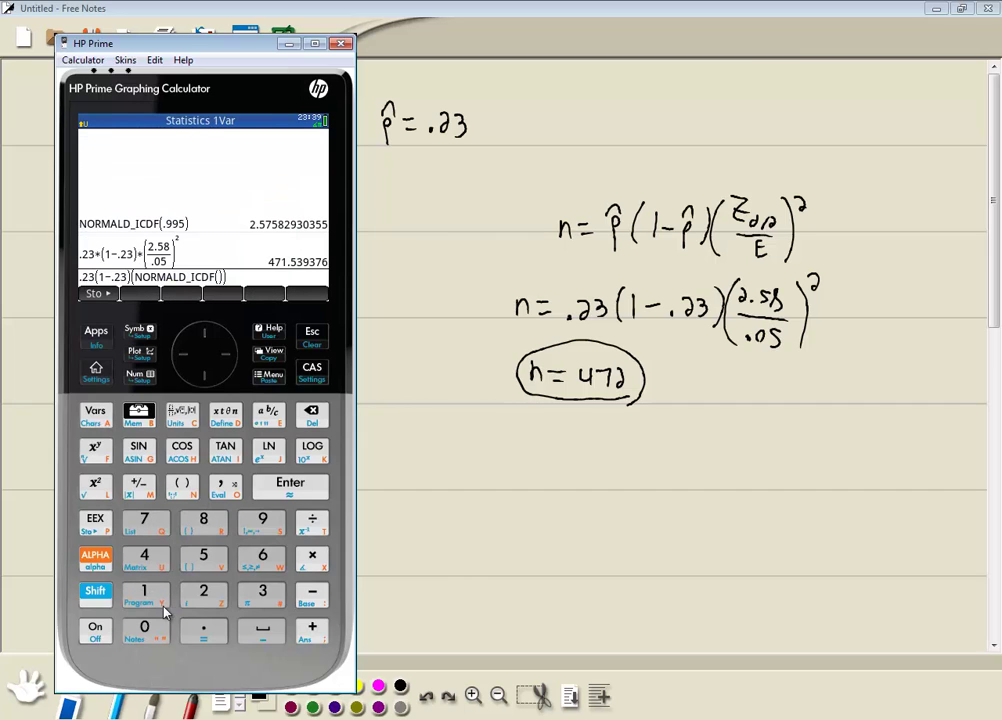
{"action": "type", "text": ".99"}
{"action": "left_click", "coordinate": [208, 567]}
{"action": "left_click", "coordinate": [228, 355]}
{"action": "key", "text": "slash"}
{"action": "type", "text": ".0"}
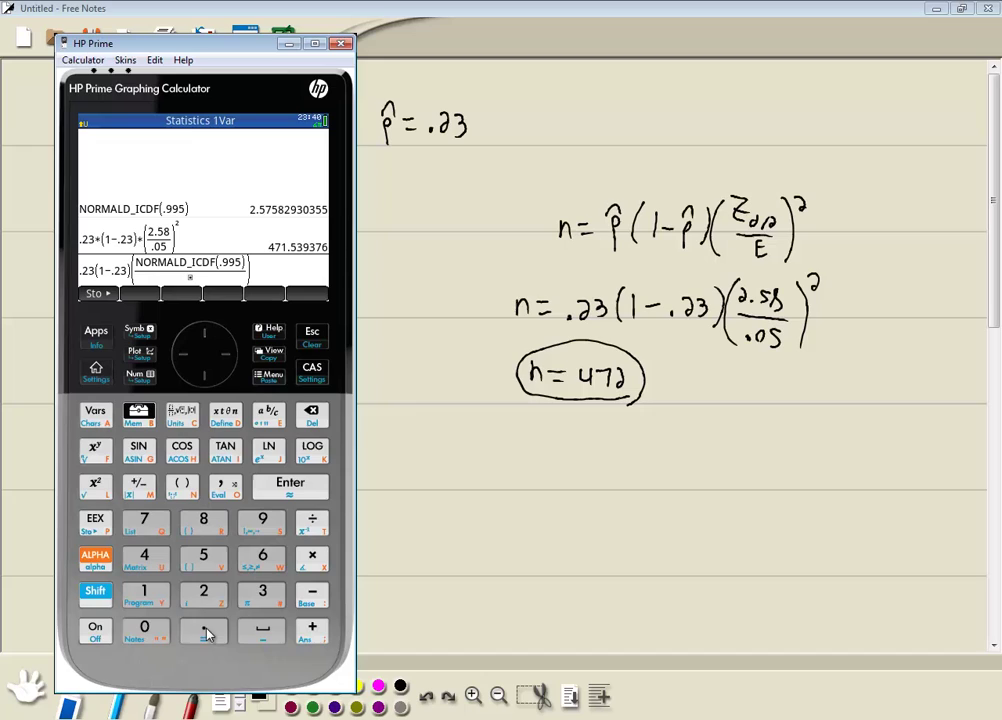
{"action": "left_click", "coordinate": [203, 555]}
{"action": "left_click", "coordinate": [93, 489]}
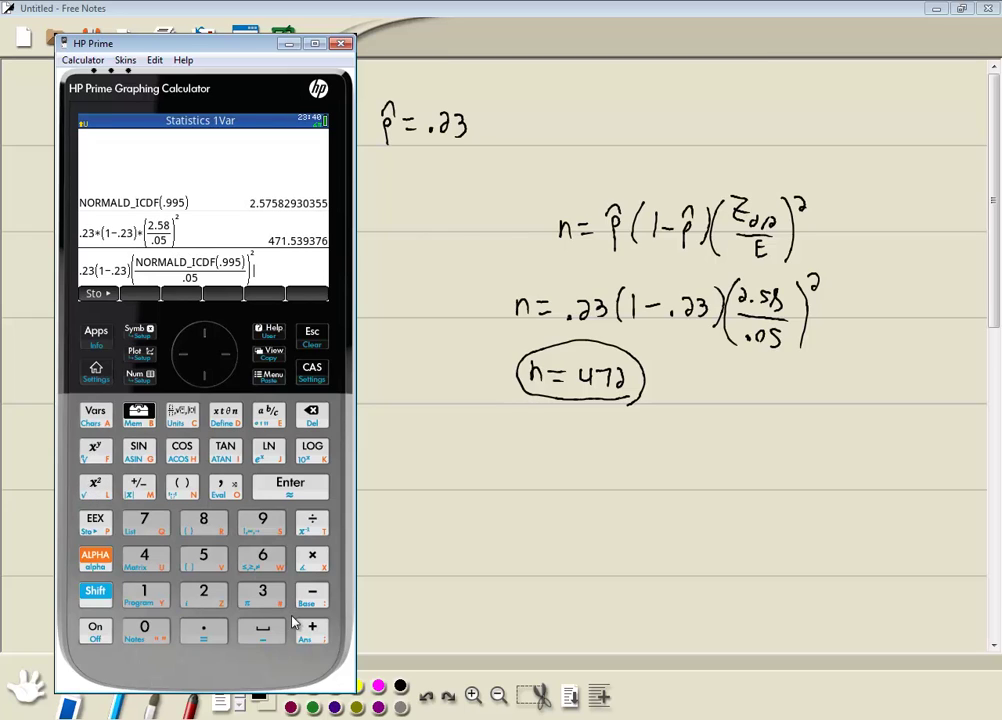
{"action": "left_click", "coordinate": [311, 487]}
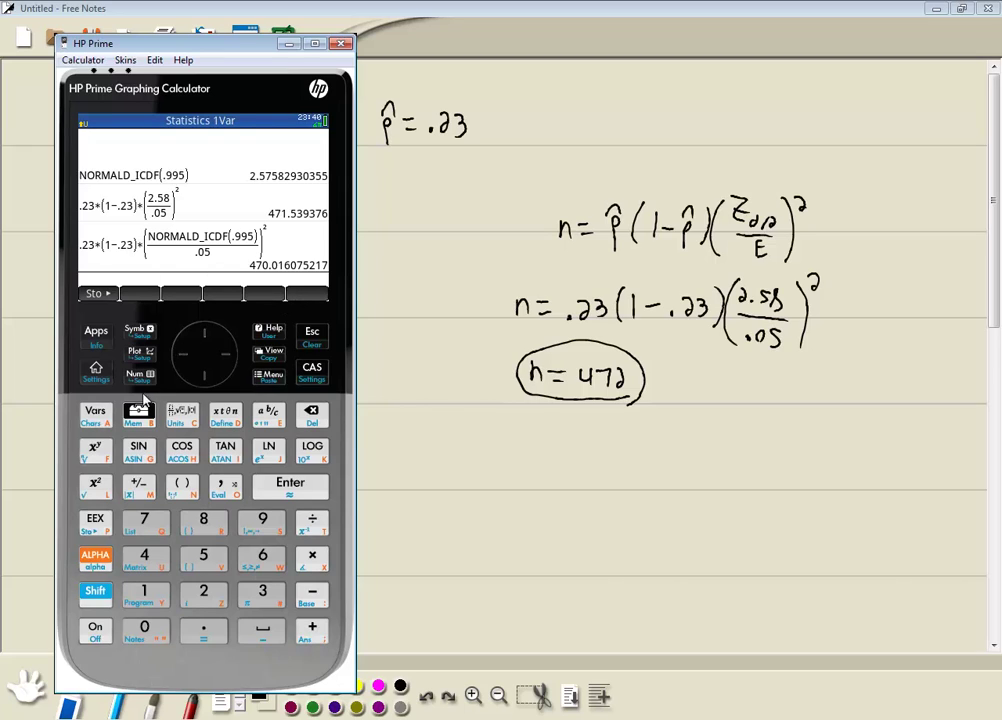
- Leave the Statistics 1Var home screen for the Application Library using the Apps key
{"action": "left_click", "coordinate": [94, 331]}
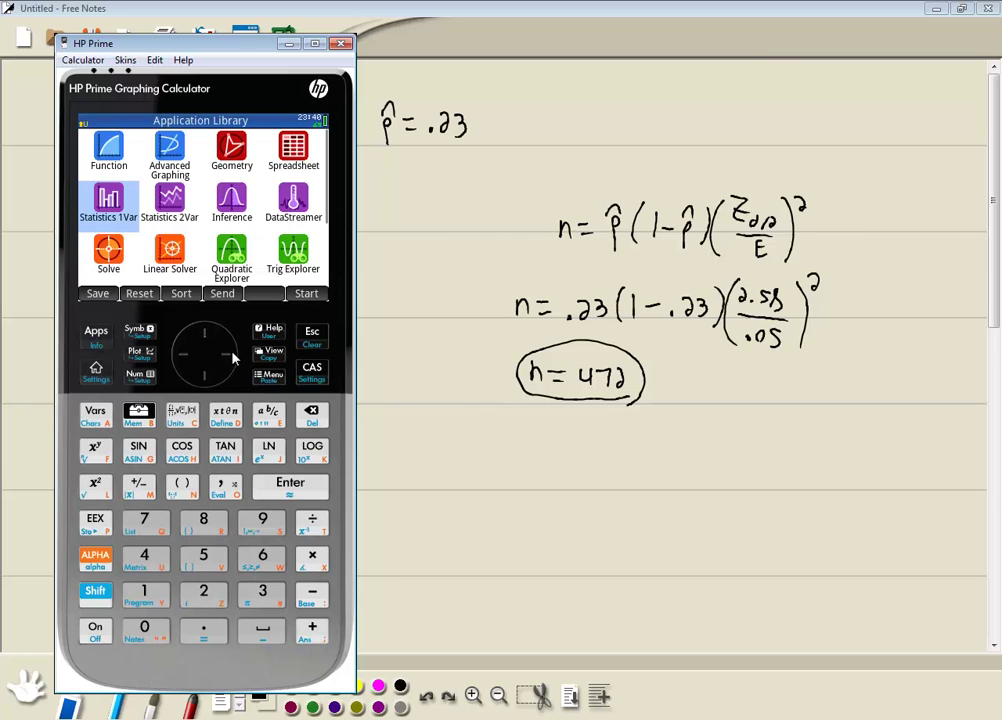